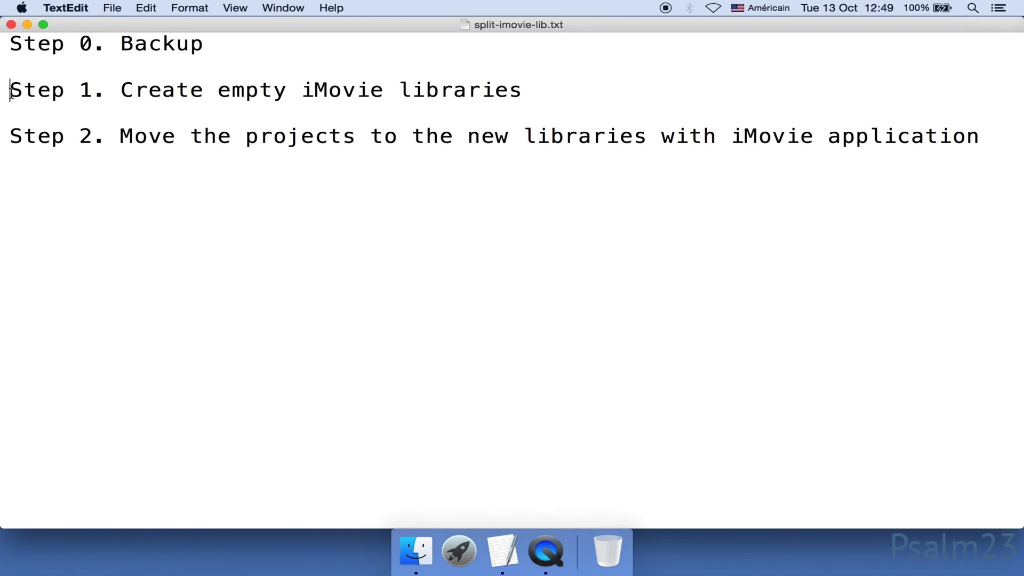
Highlight Steps 1 and 2 and the word 'Backup' in the plan, then bring up a Desktop Finder window.
drag(11, 91, 12, 109)
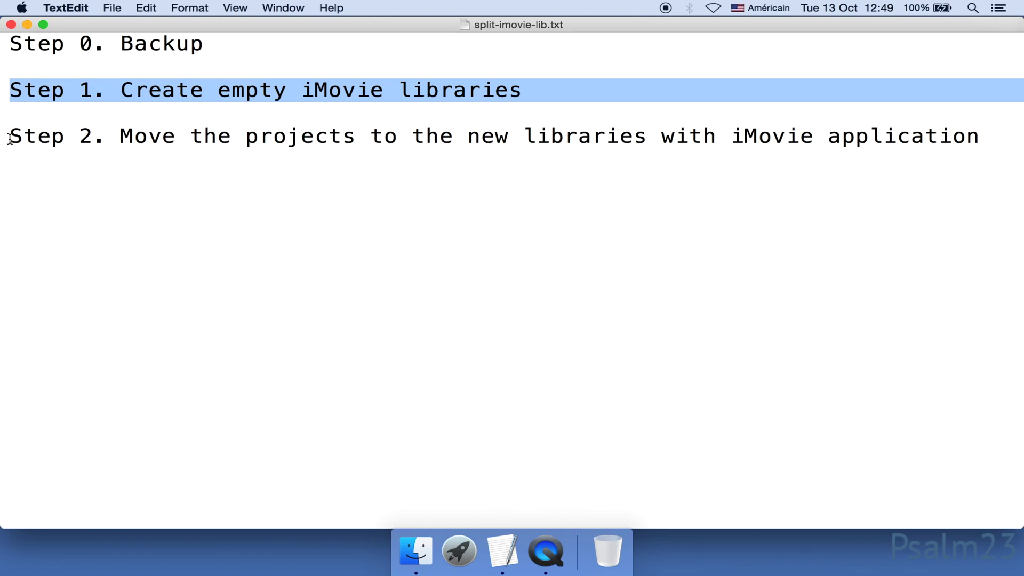
drag(10, 140, 10, 153)
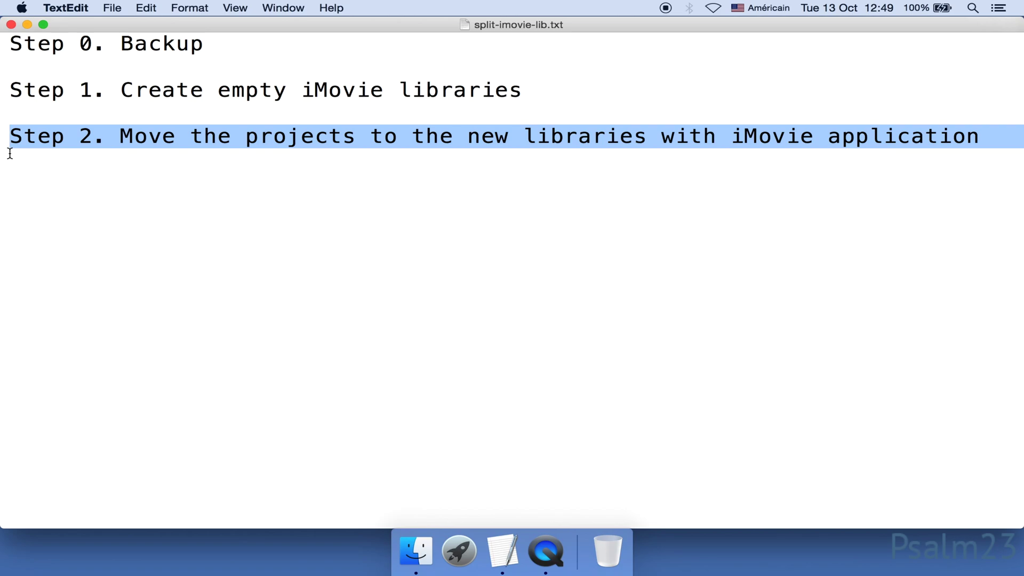
double_click(166, 44)
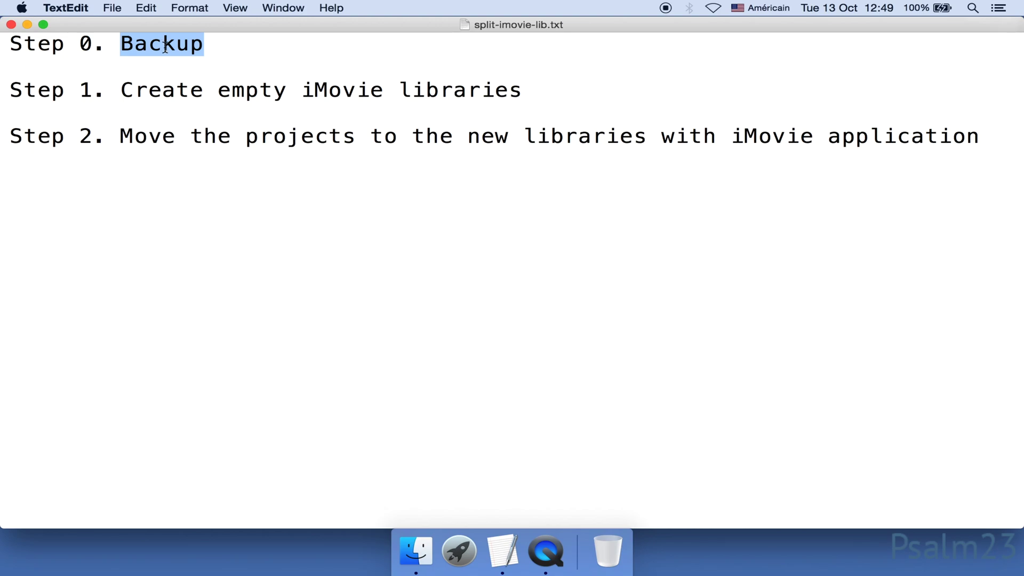
click(425, 552)
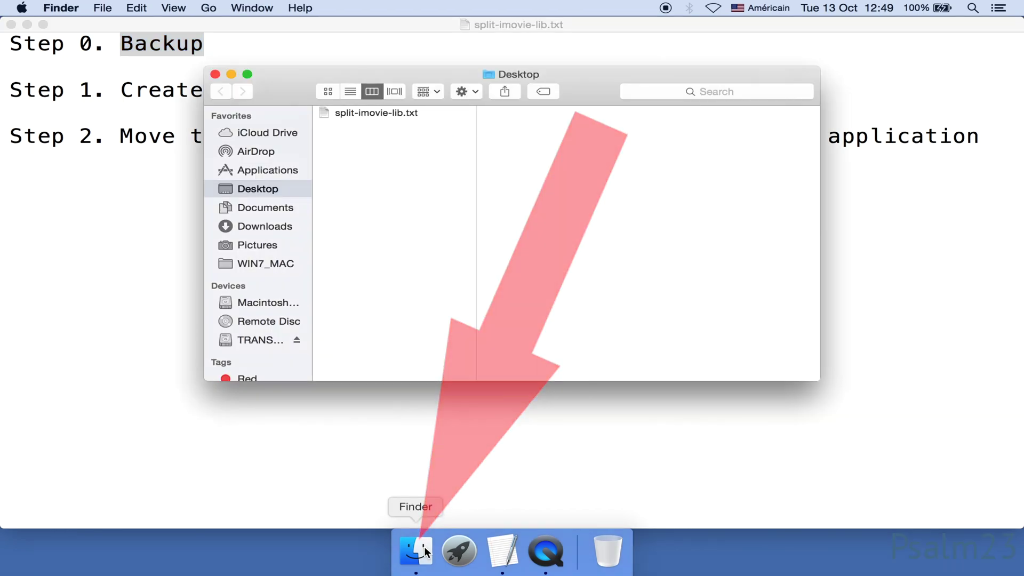
Go to the home Movies folder and select iMovie Library to see its 44.86 GB size.
click(211, 9)
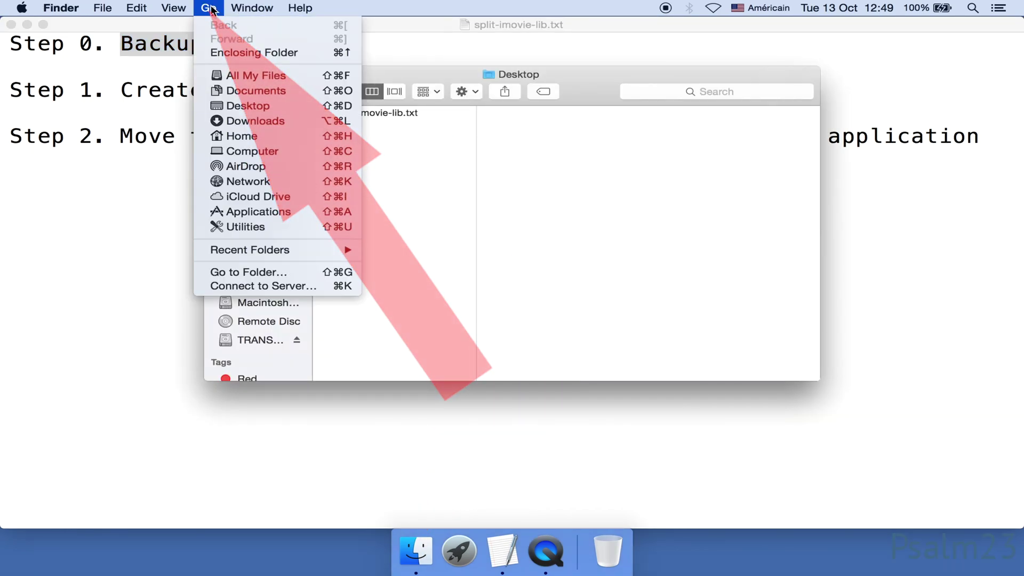
click(248, 136)
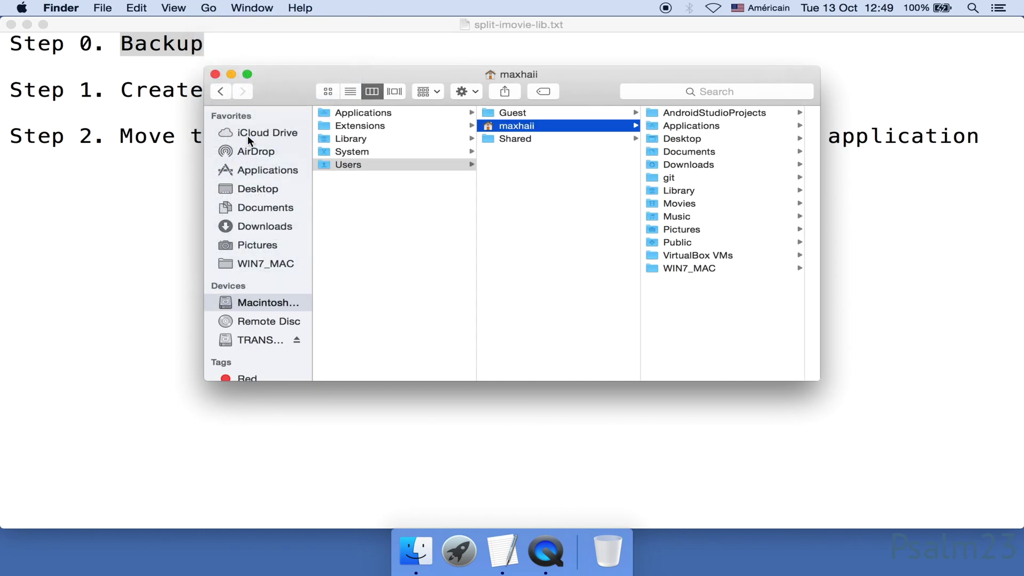
click(673, 204)
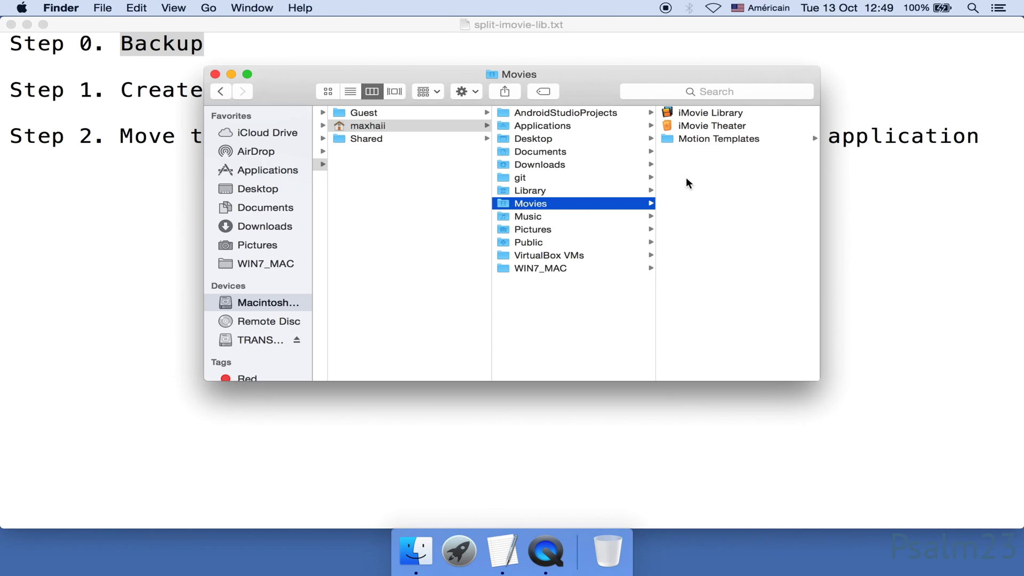
click(702, 114)
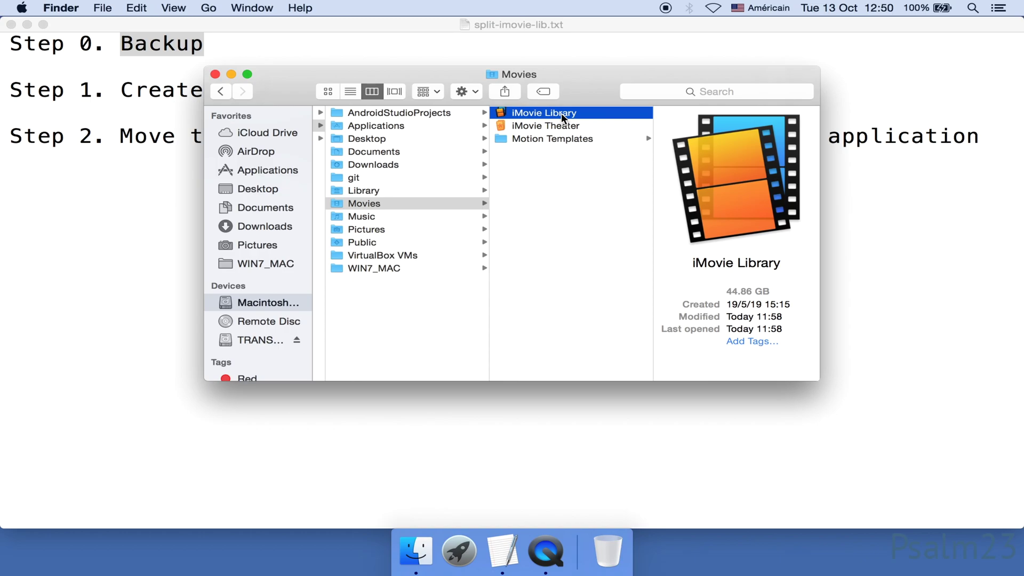
click(105, 8)
Copy the iMovie Library onto the TRANSCEND drive via a second Finder window, then return to the plan.
click(133, 26)
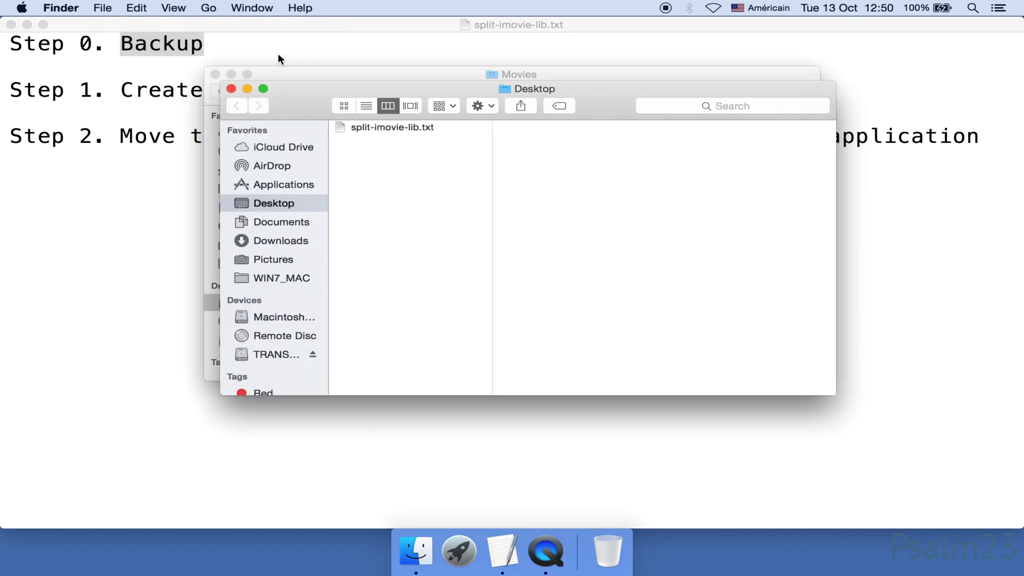
drag(291, 94, 319, 214)
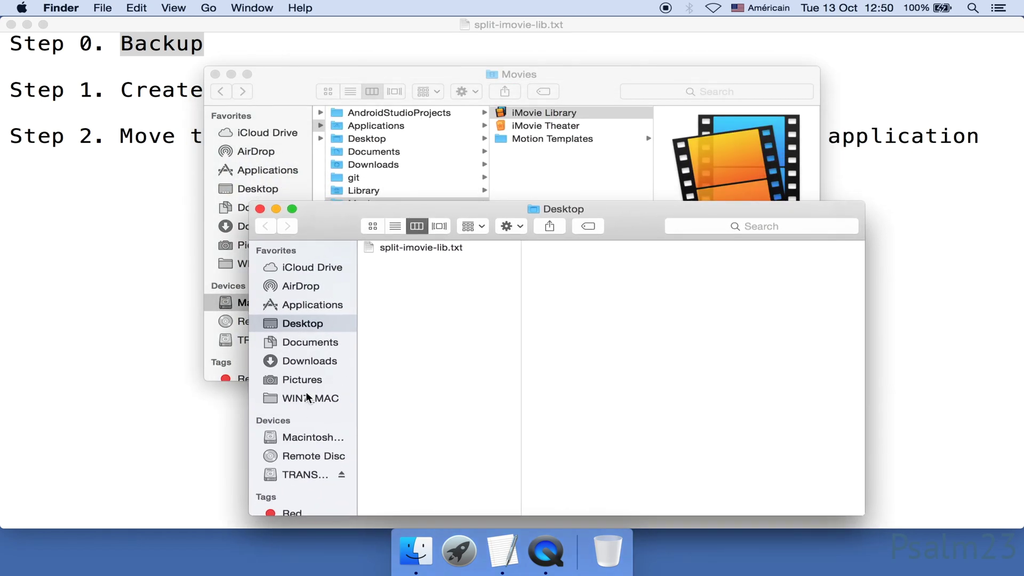
click(301, 474)
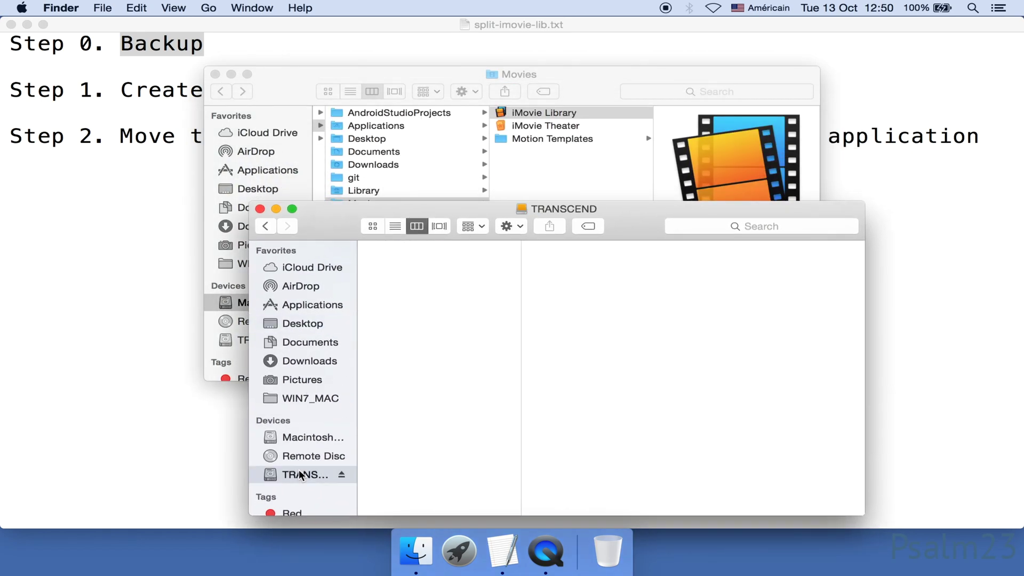
drag(547, 114, 456, 362)
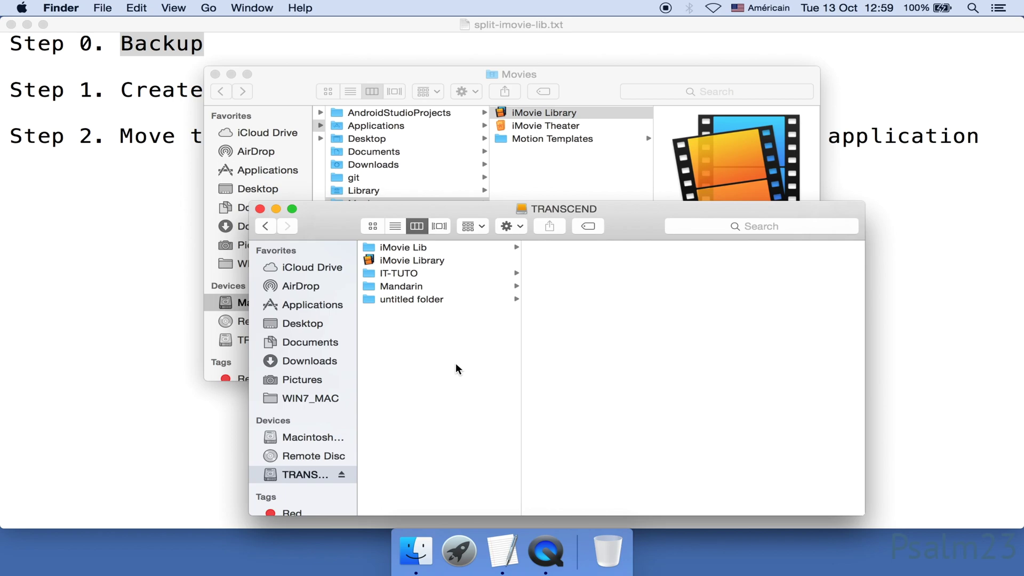
click(59, 96)
Launch iMovie from Launchpad.
double_click(59, 97)
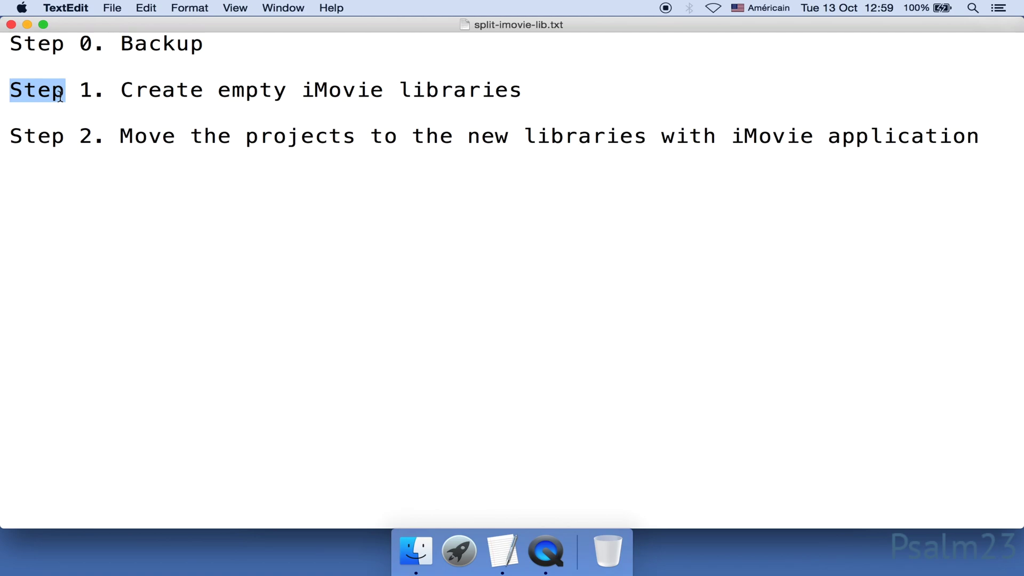
click(459, 551)
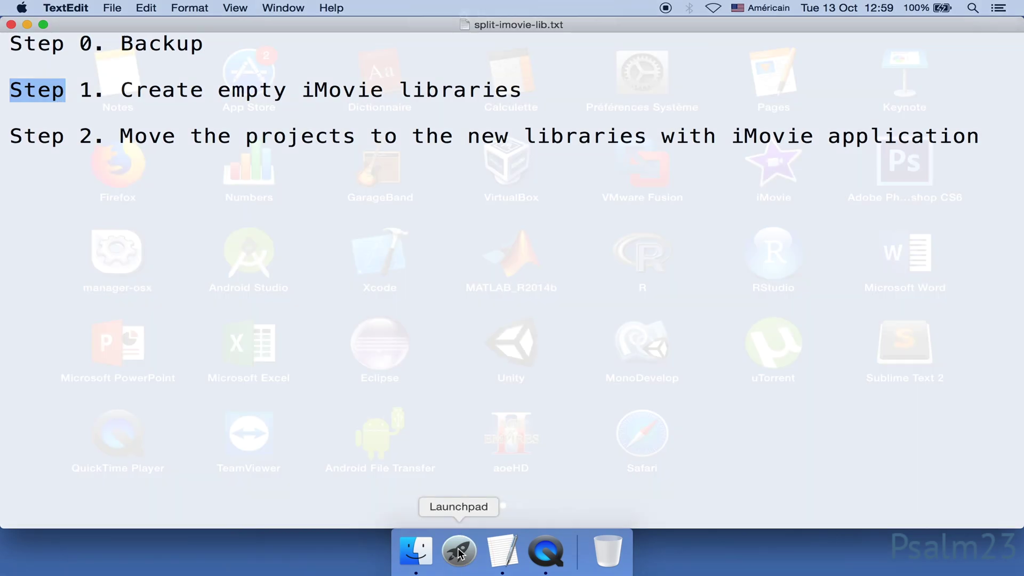
click(752, 193)
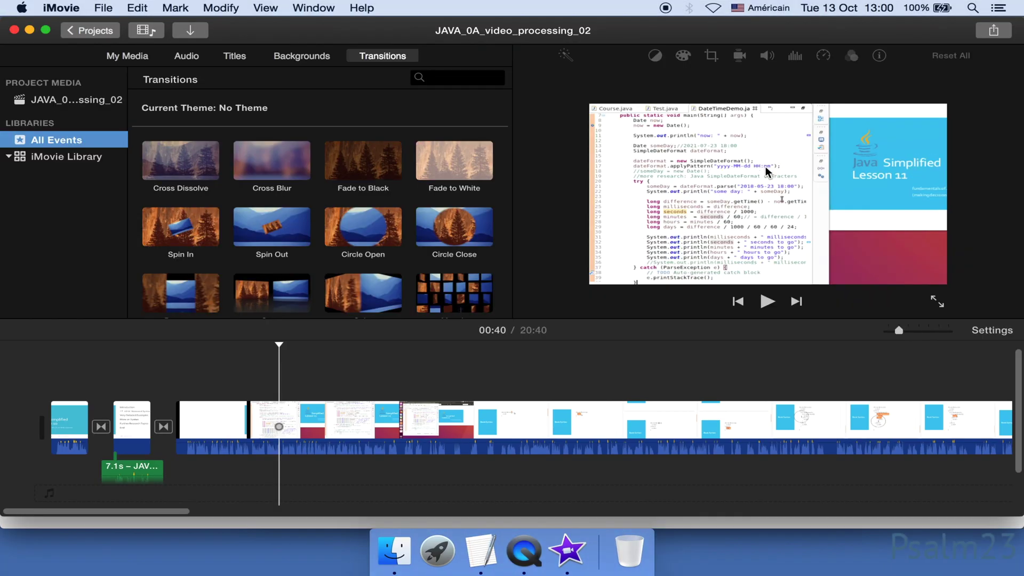
Create a new library named 'Java Tutorials' saved on the TRANSCEND drive.
click(103, 9)
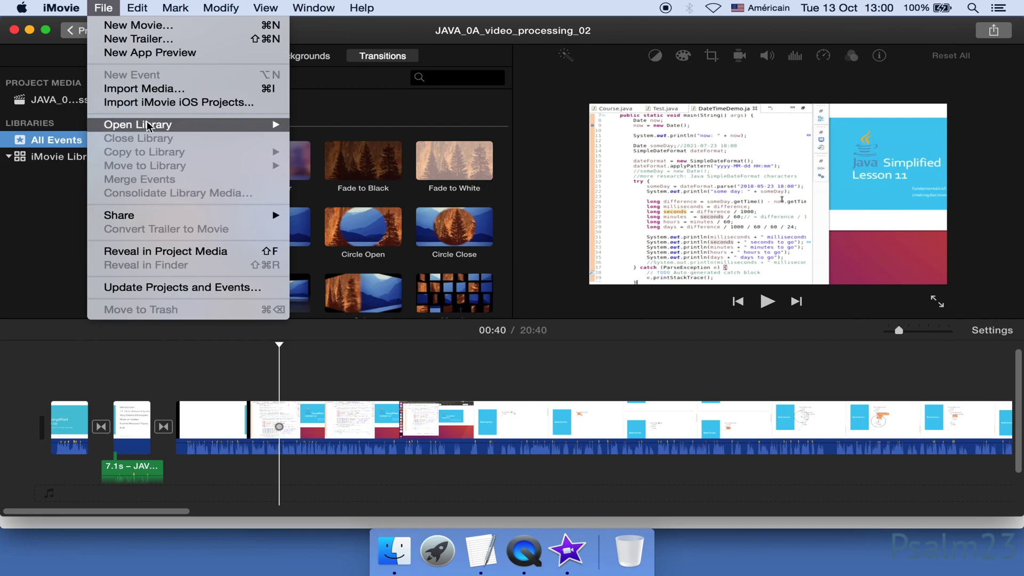
mouse_move(151, 128)
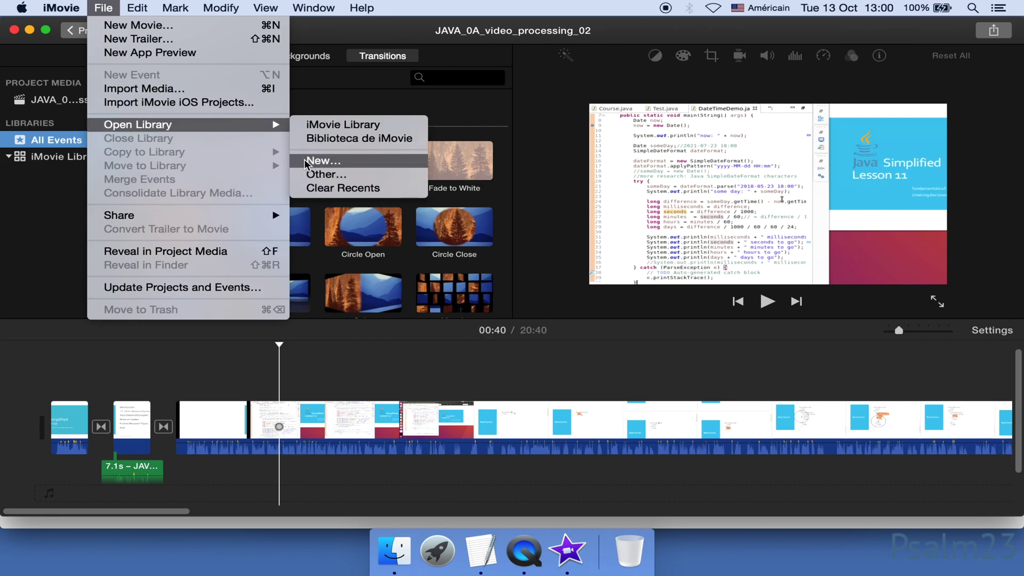
click(336, 163)
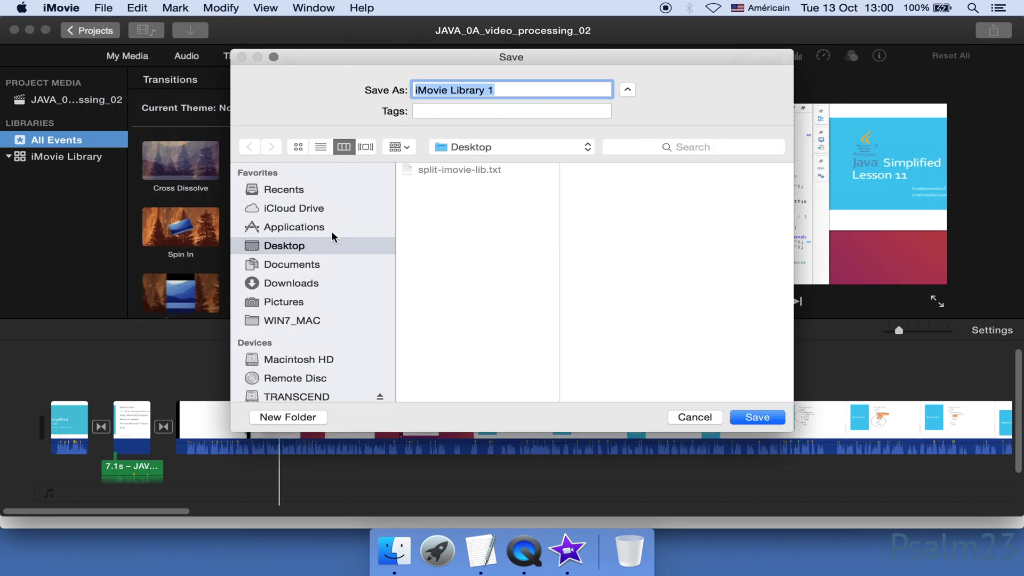
scroll(322, 336, down, 2)
click(308, 350)
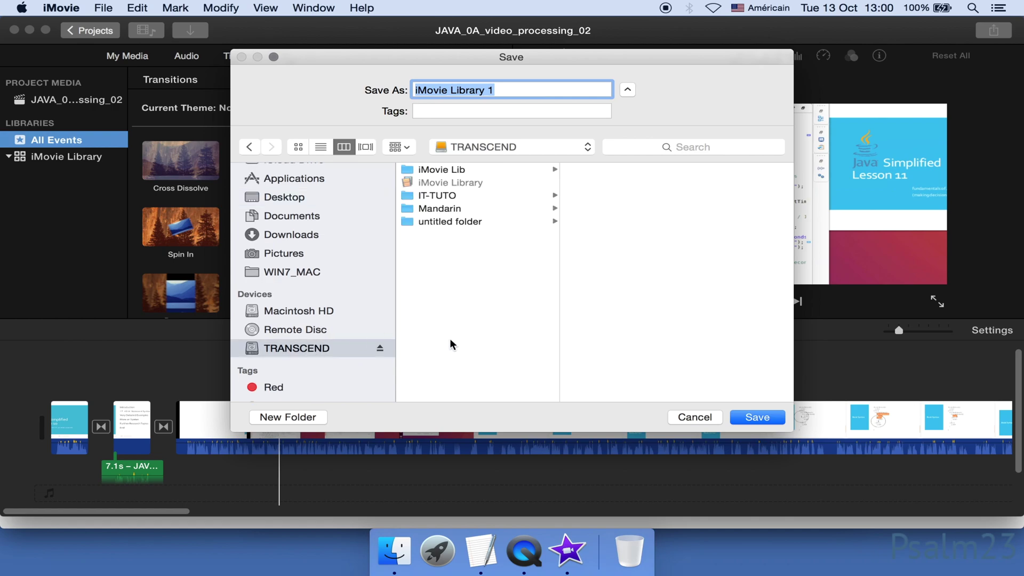
text(Java Tutorials)
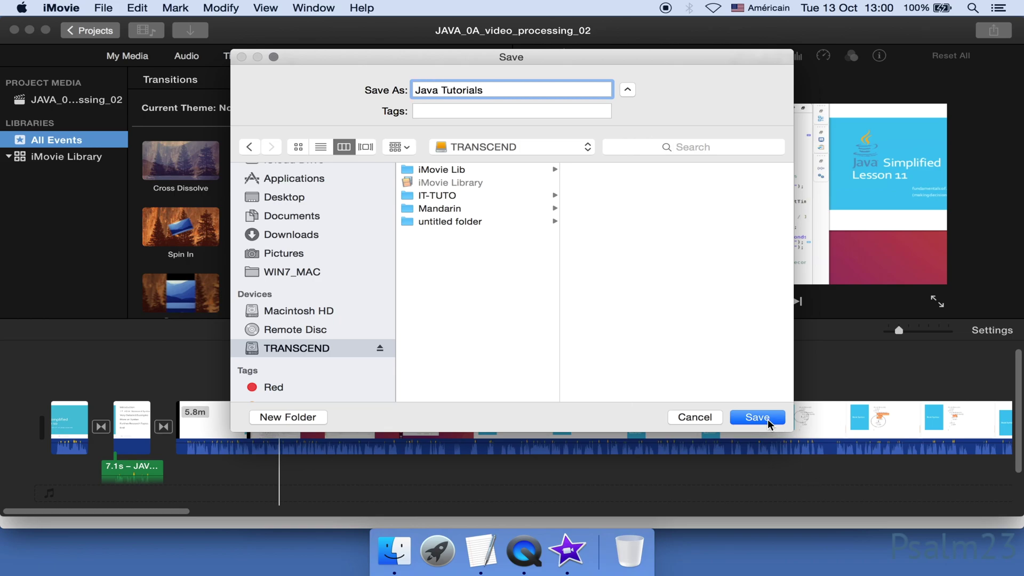
click(757, 417)
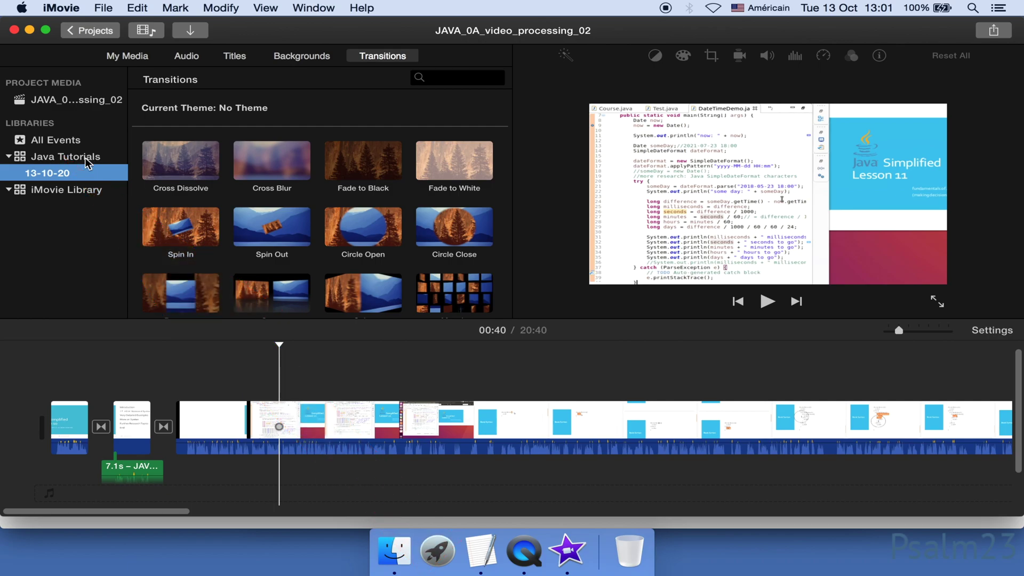
Create another new library, replacing the default name with 'iMovie Tutorials', and save it on TRANSCEND.
click(104, 8)
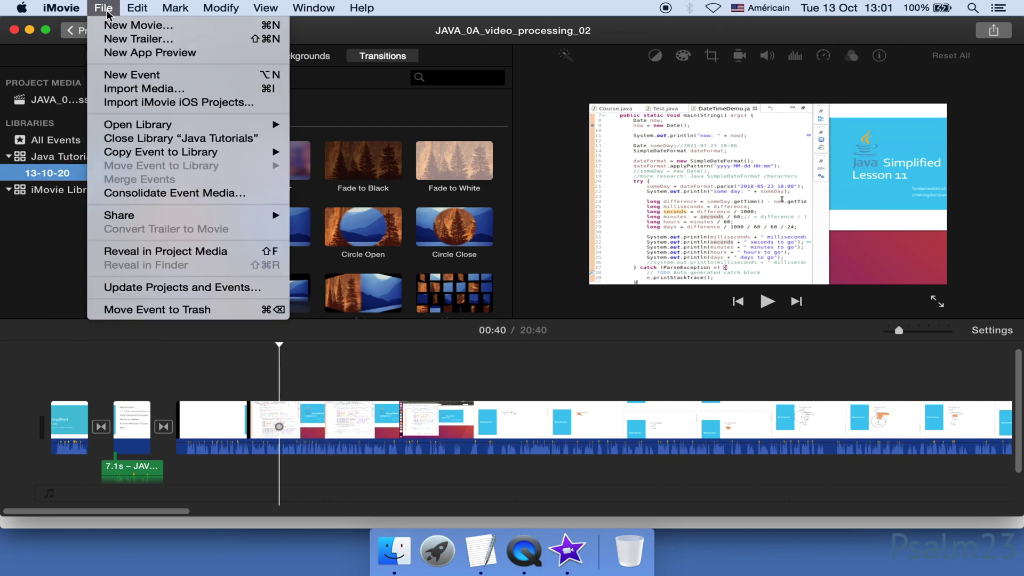
mouse_move(170, 126)
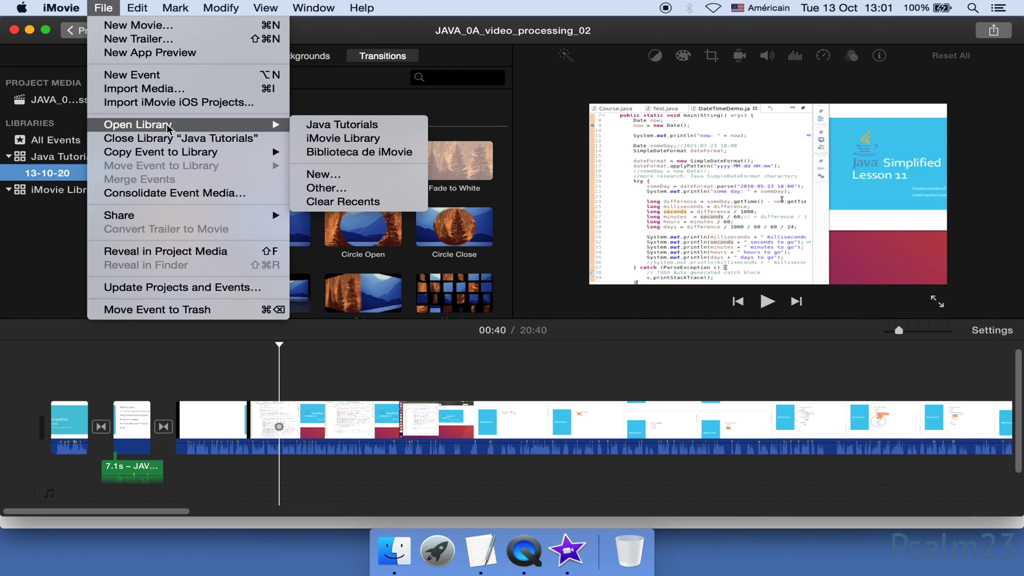
click(320, 174)
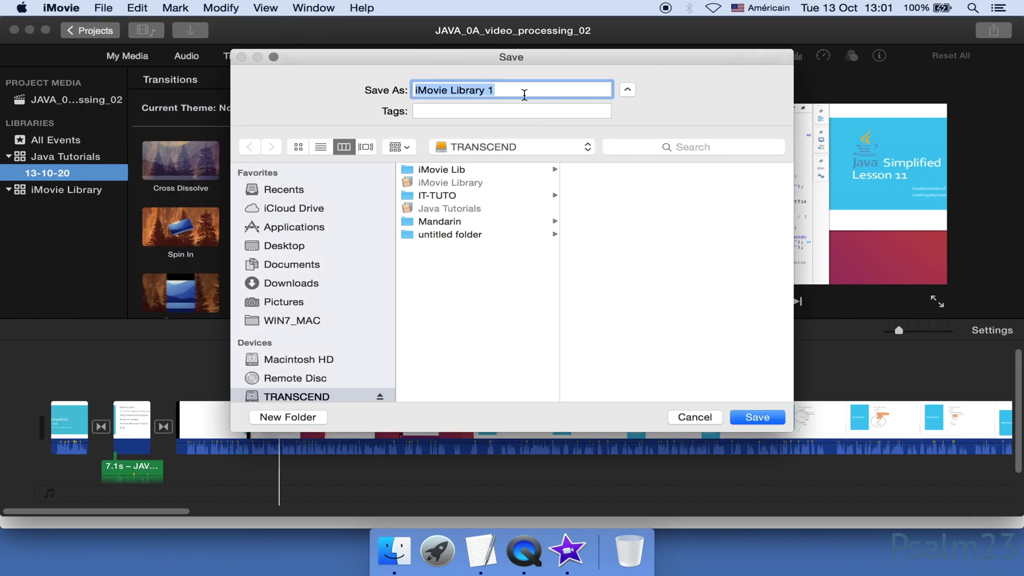
key(BackSpace)
text(iMovie Tut)
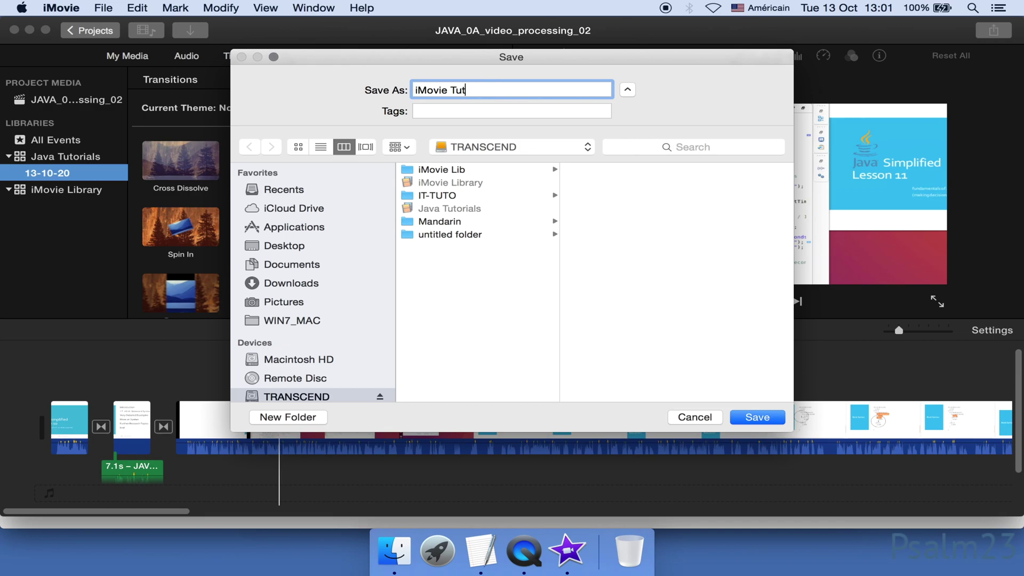
text(orials)
click(757, 417)
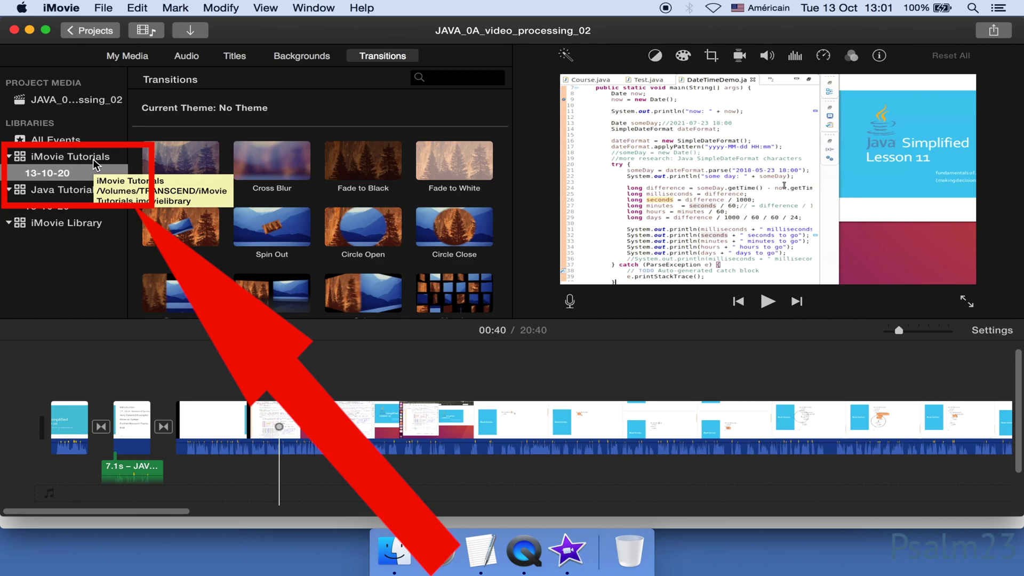
Return to the projects view and filter it to the six iMovie Library projects.
click(86, 31)
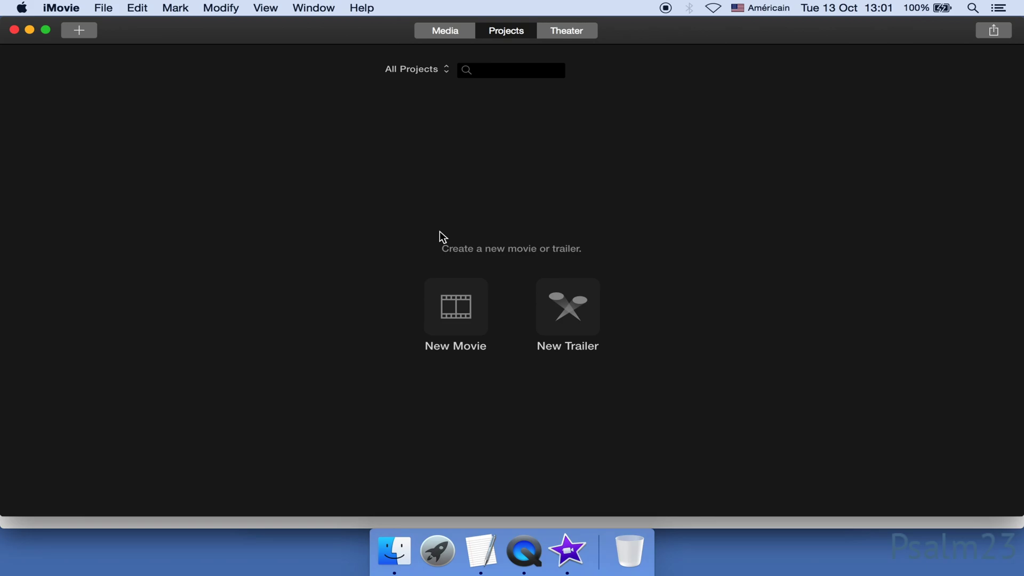
click(434, 72)
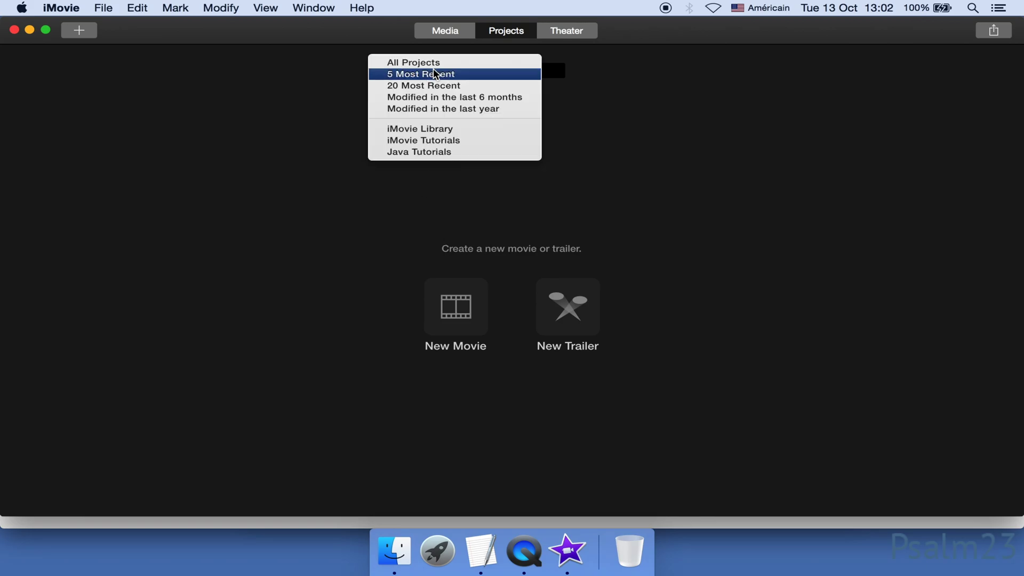
click(429, 134)
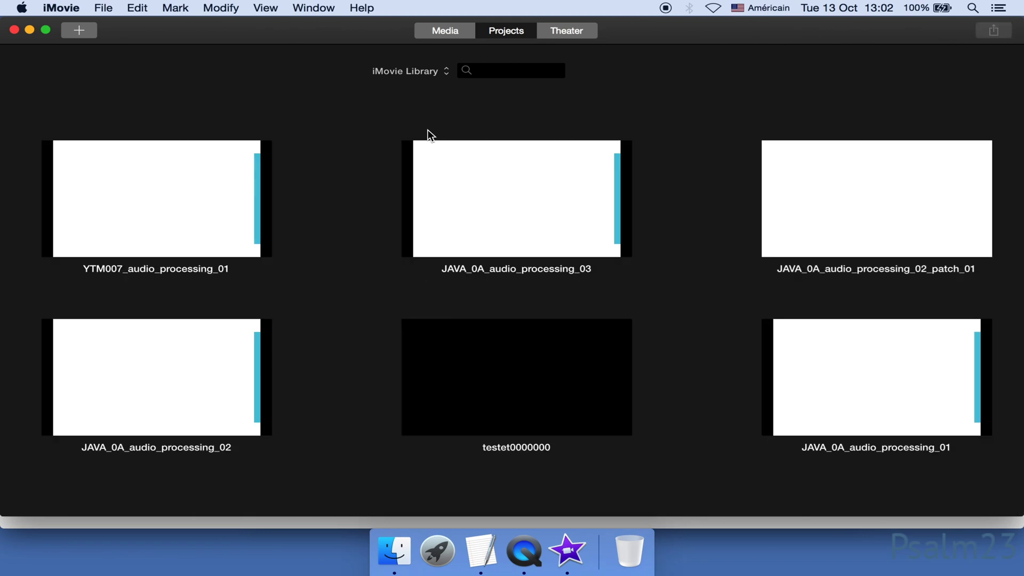
Move JAVA_0A_video_processing_02 into the Java Tutorials library.
scroll(433, 235, down, 2)
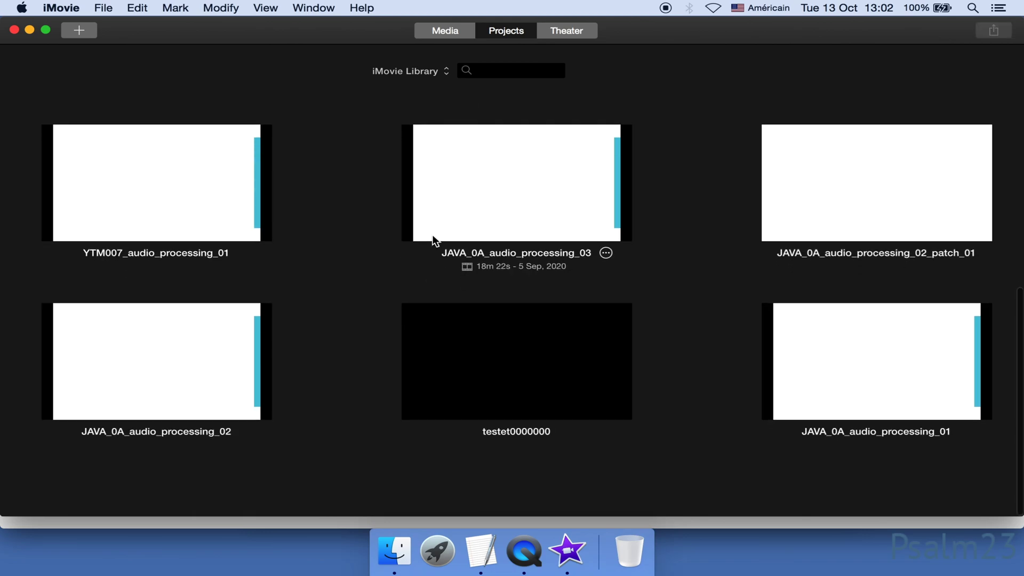
scroll(432, 241, up, 2)
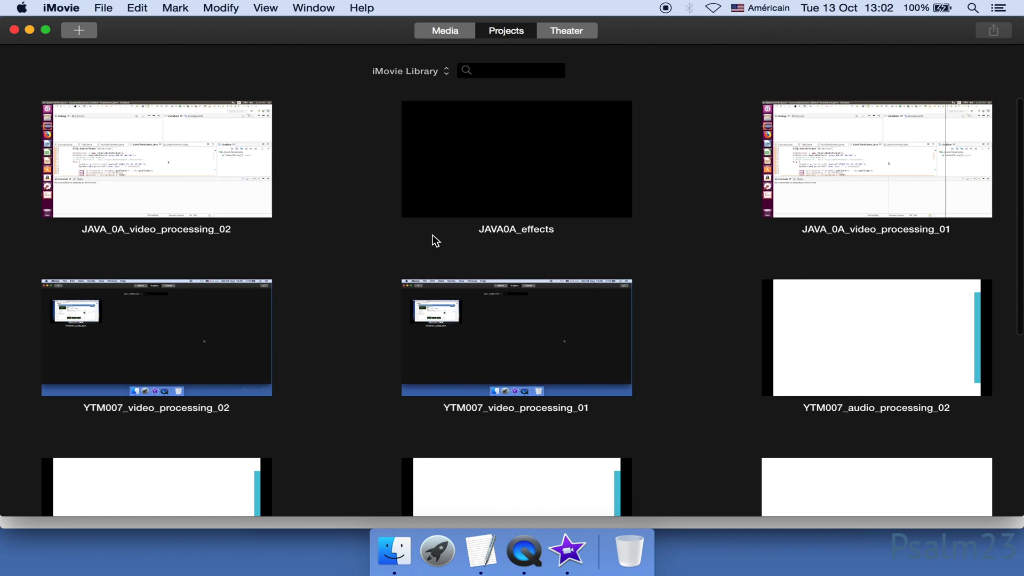
mouse_move(425, 238)
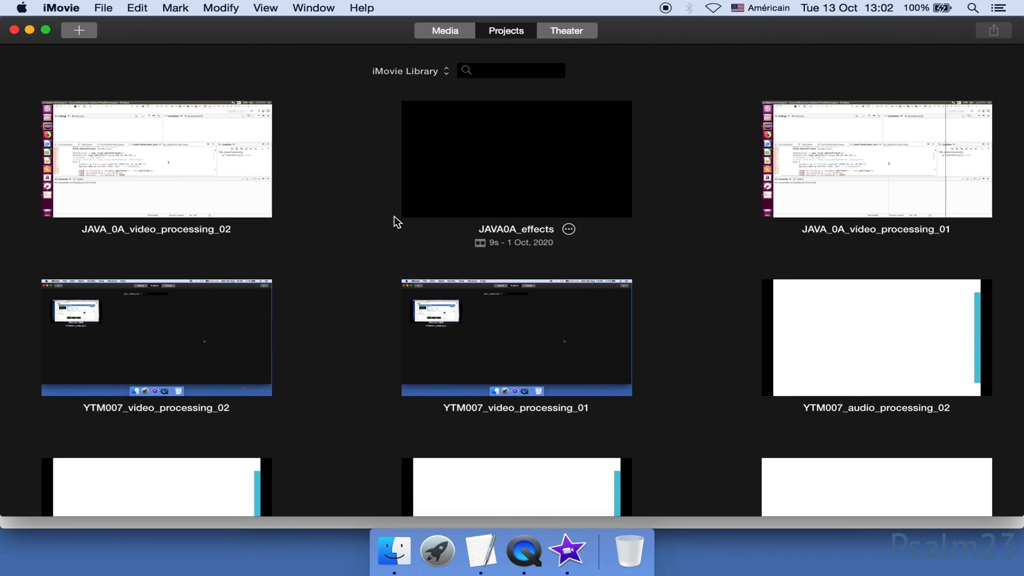
mouse_move(177, 128)
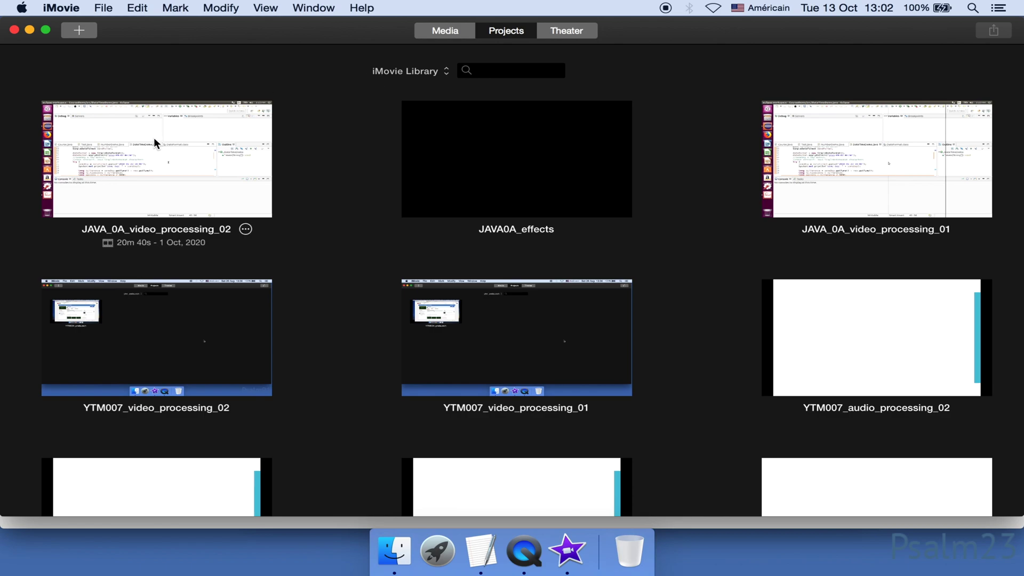
right_click(154, 138)
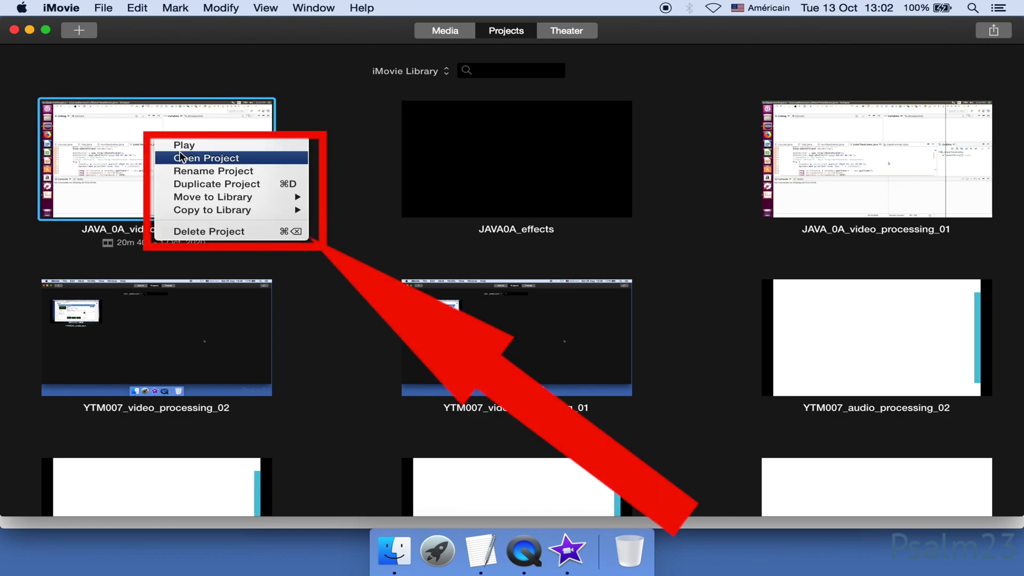
mouse_move(197, 198)
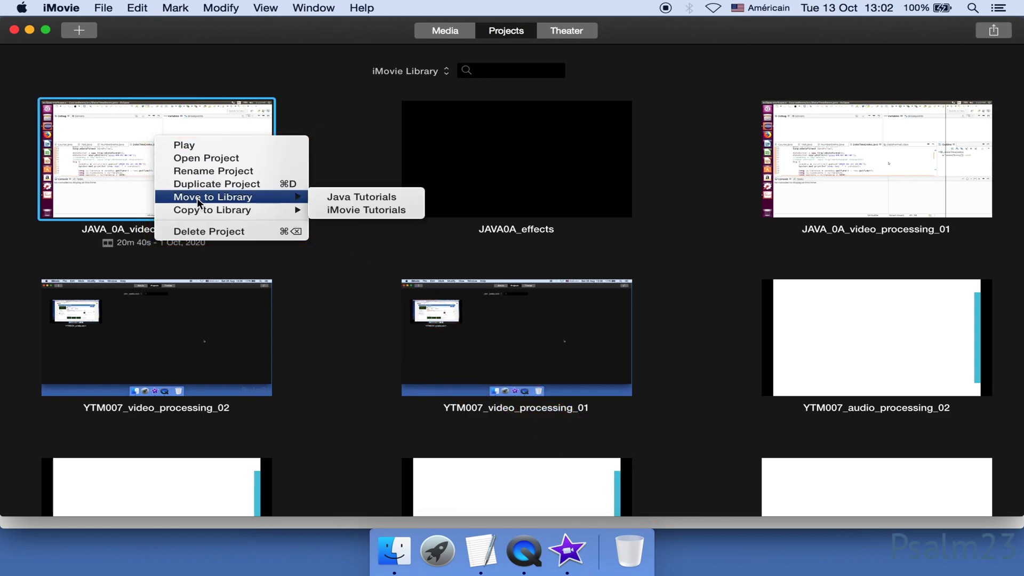
click(357, 198)
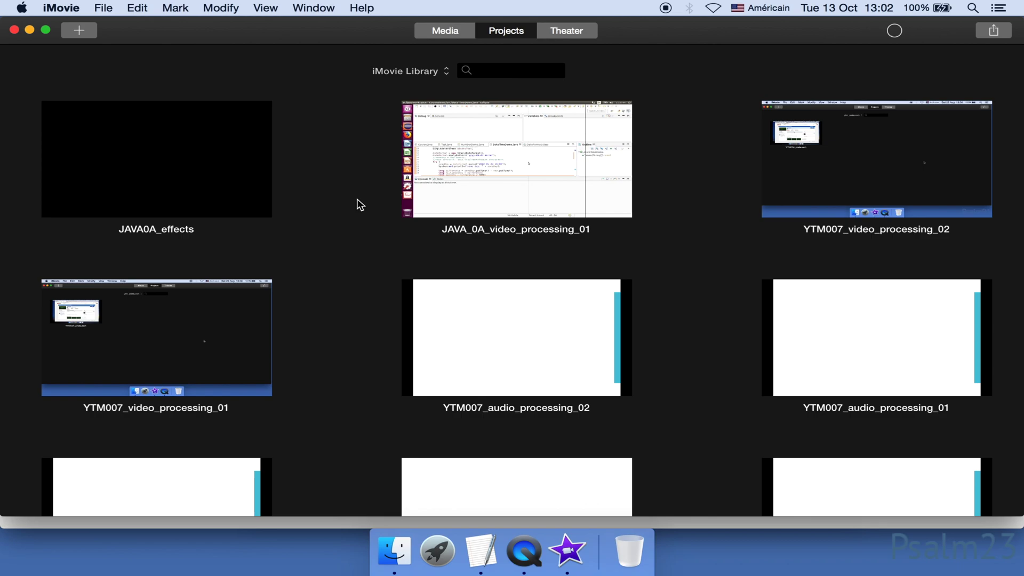
Check the project copy progress, then bring up the options for JAVA0A_effects.
mouse_move(246, 174)
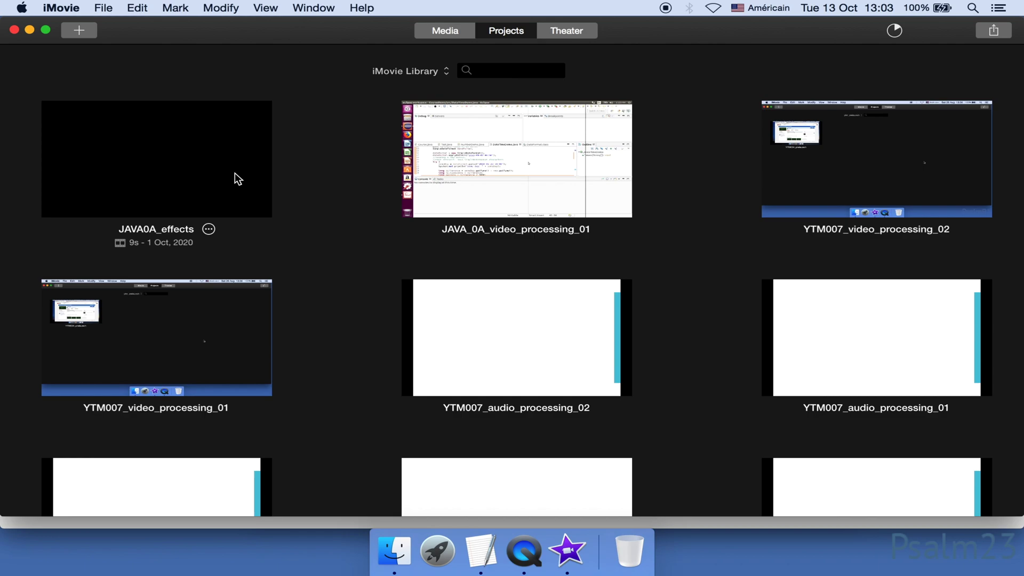
click(895, 31)
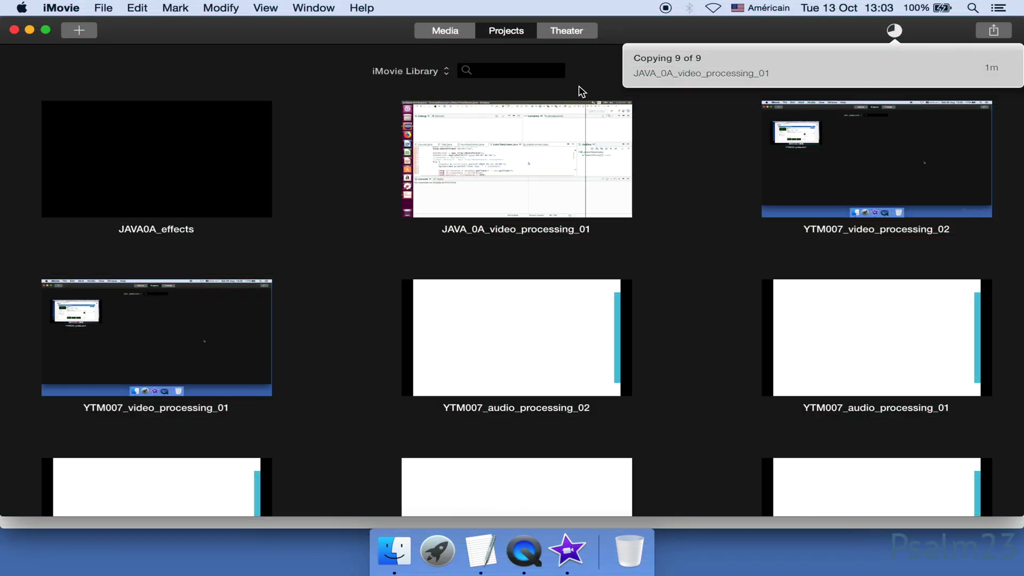
mouse_move(200, 191)
right_click(191, 178)
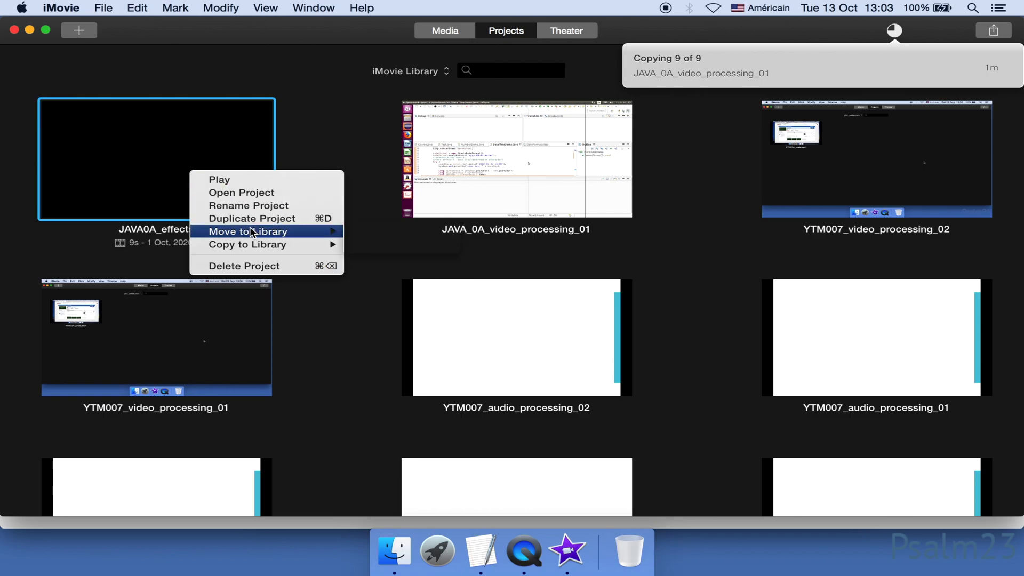
Move JAVA0A_effects to Java Tutorials and bring up the options for JAVA_0A_video_processing_01.
mouse_move(250, 229)
click(360, 231)
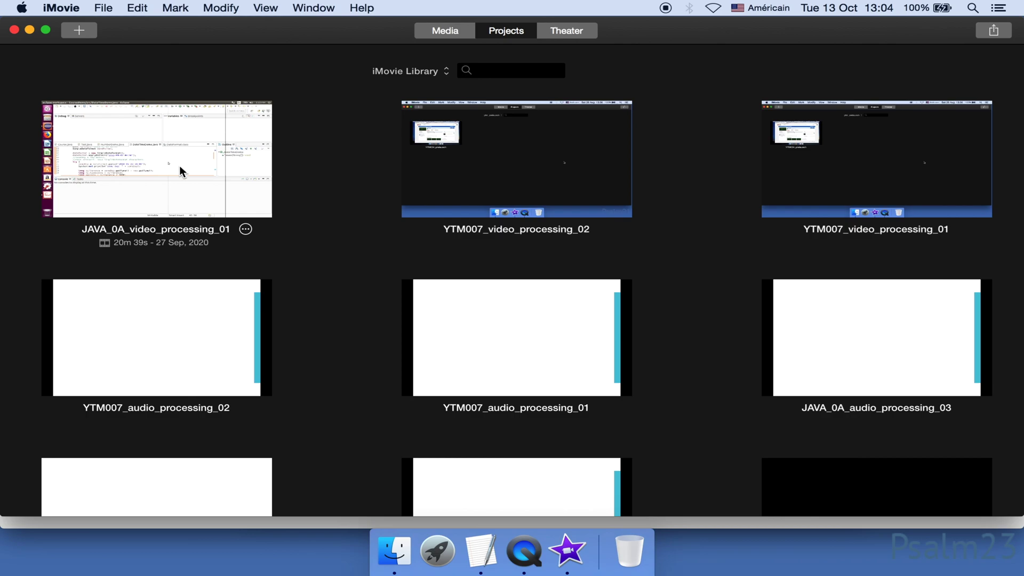
right_click(181, 171)
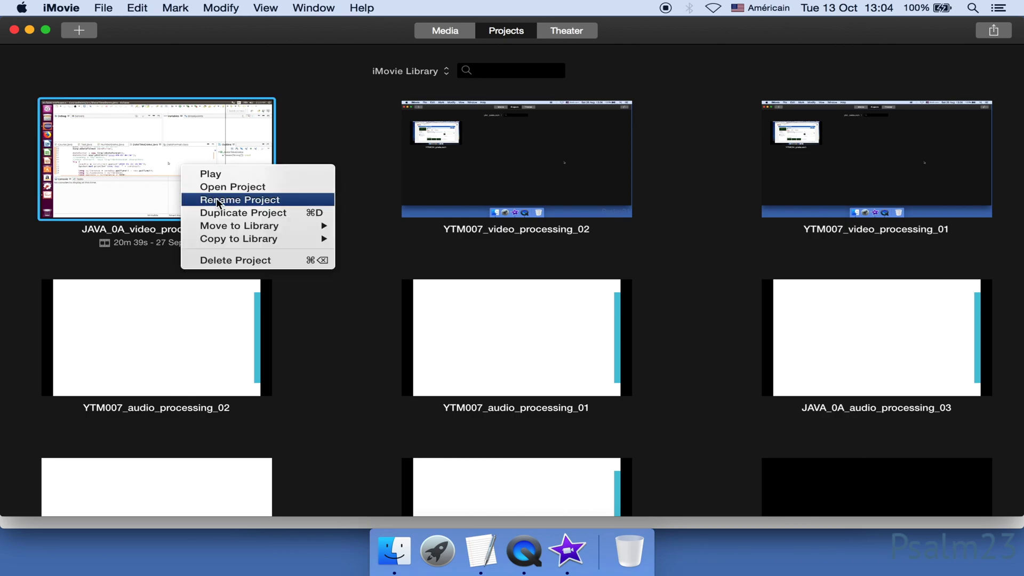
mouse_move(218, 242)
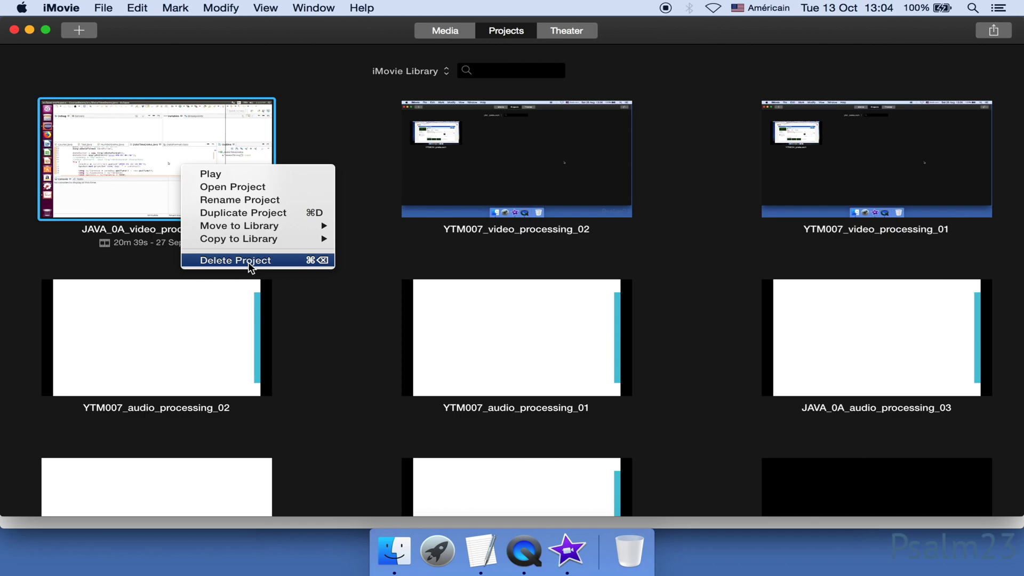
Move JAVA_0A_video_processing_01 to Java Tutorials and the four YTM007 projects to iMovie Tutorials.
mouse_move(267, 228)
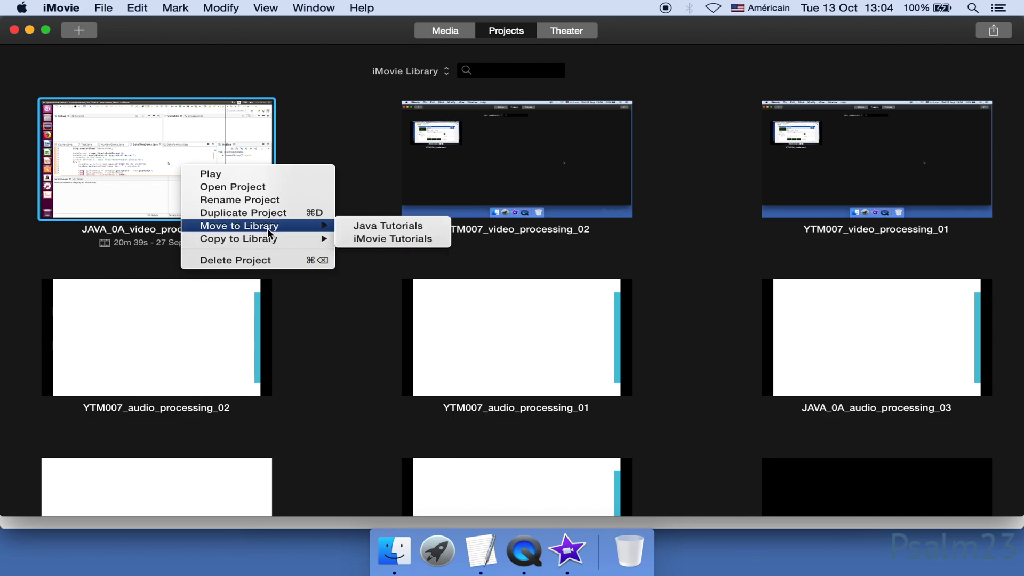
click(375, 227)
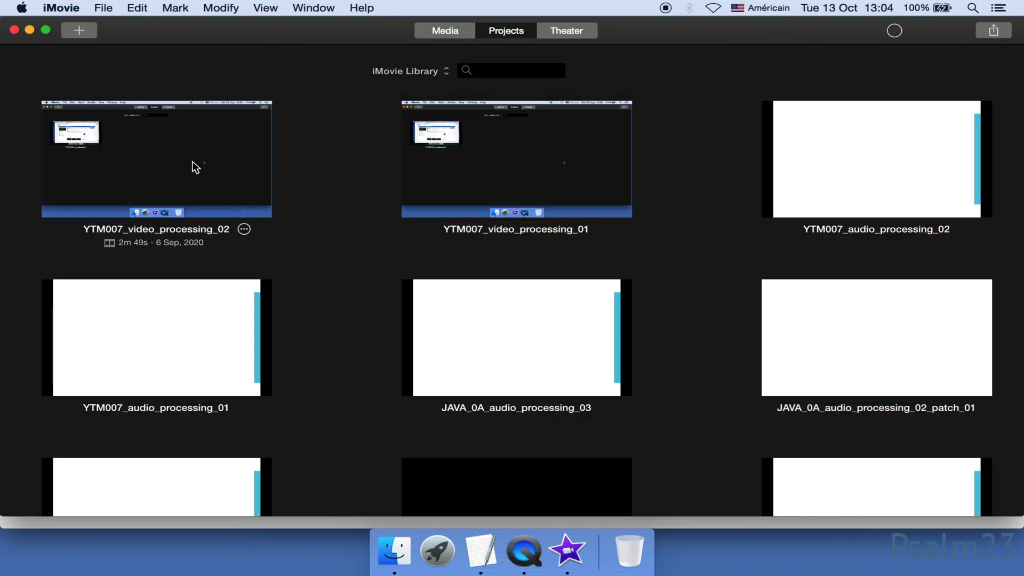
right_click(192, 161)
mouse_move(299, 220)
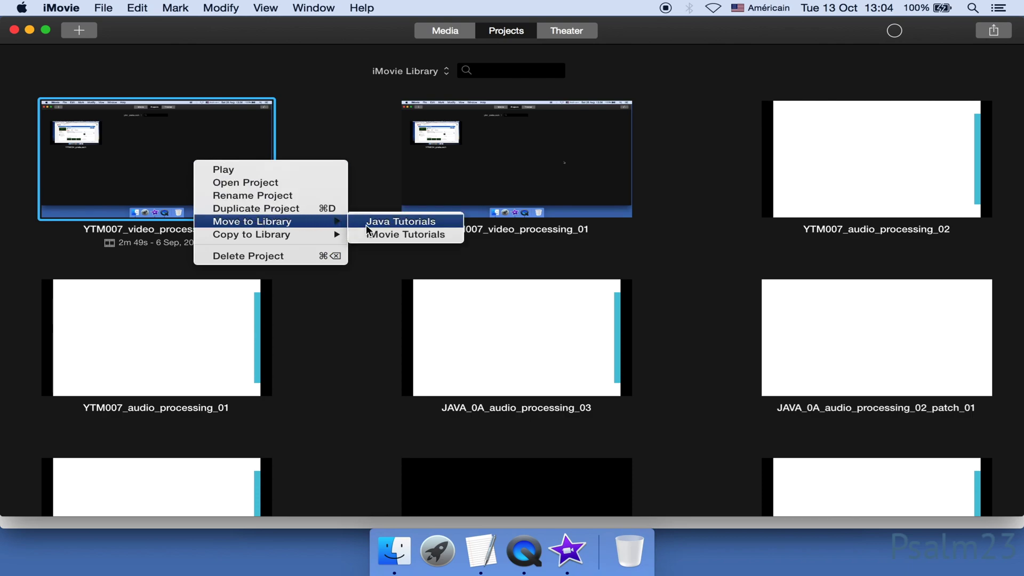
click(386, 235)
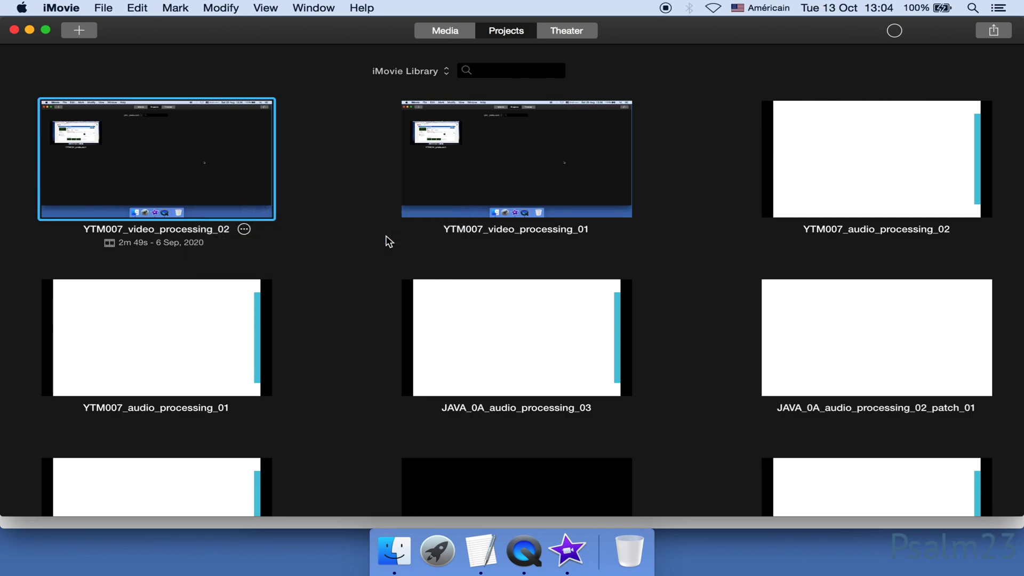
right_click(223, 192)
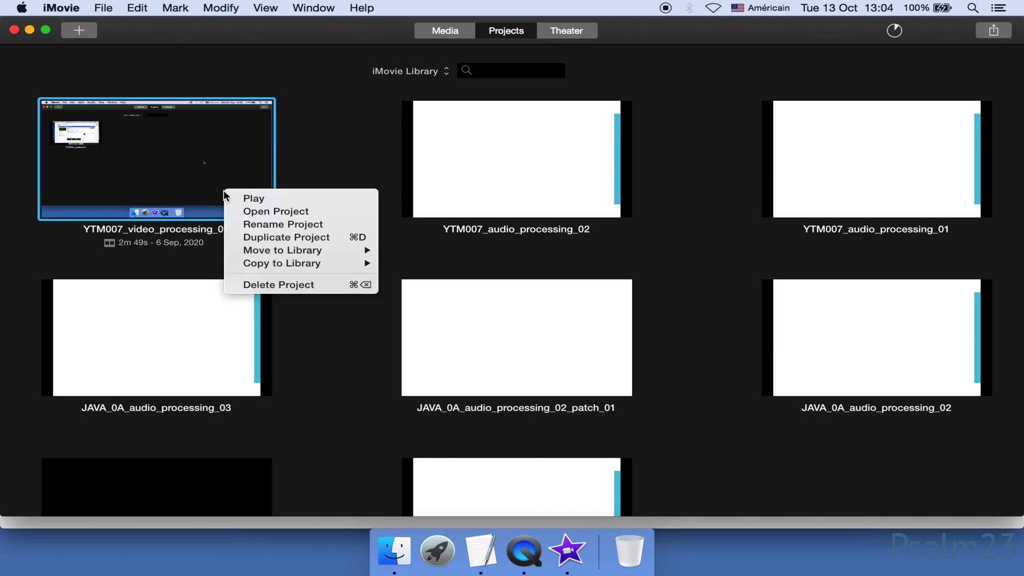
mouse_move(284, 250)
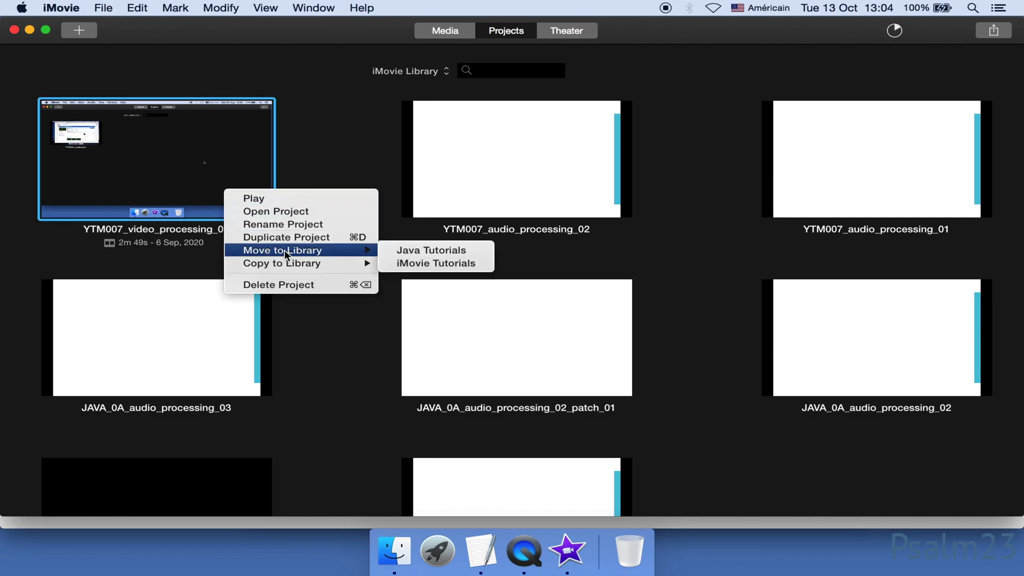
click(411, 265)
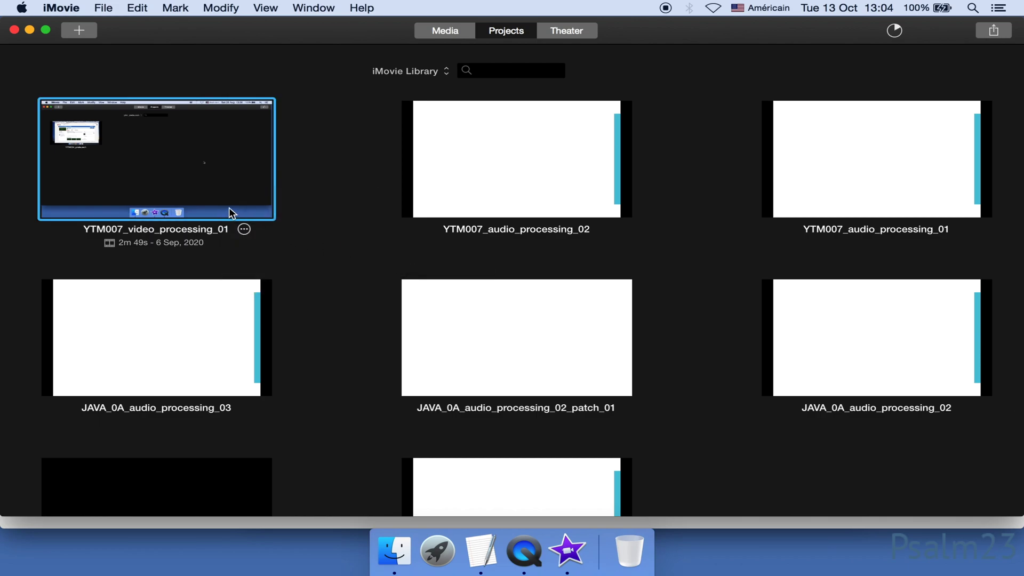
right_click(177, 181)
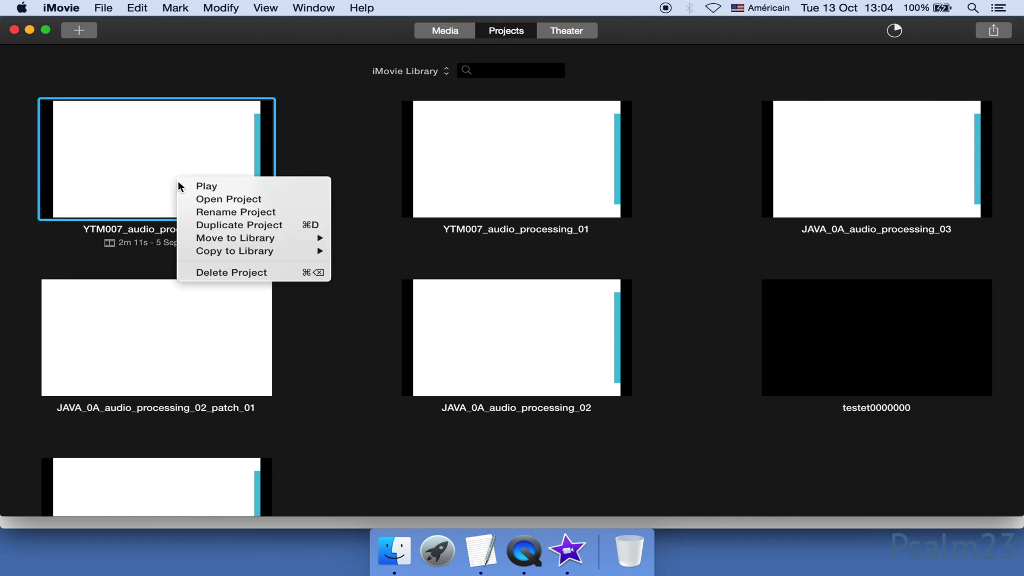
mouse_move(264, 237)
click(357, 249)
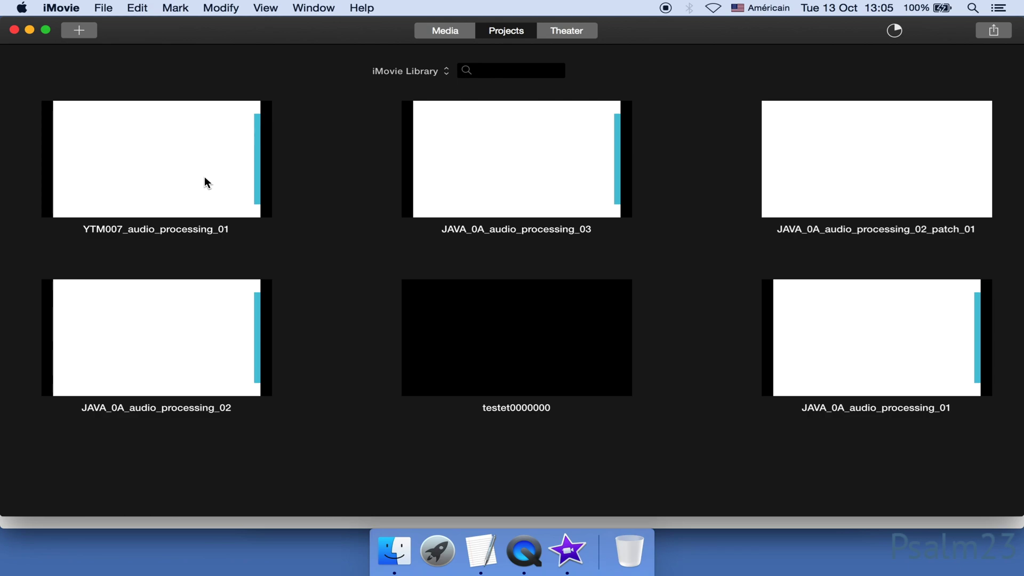
right_click(204, 178)
mouse_move(260, 237)
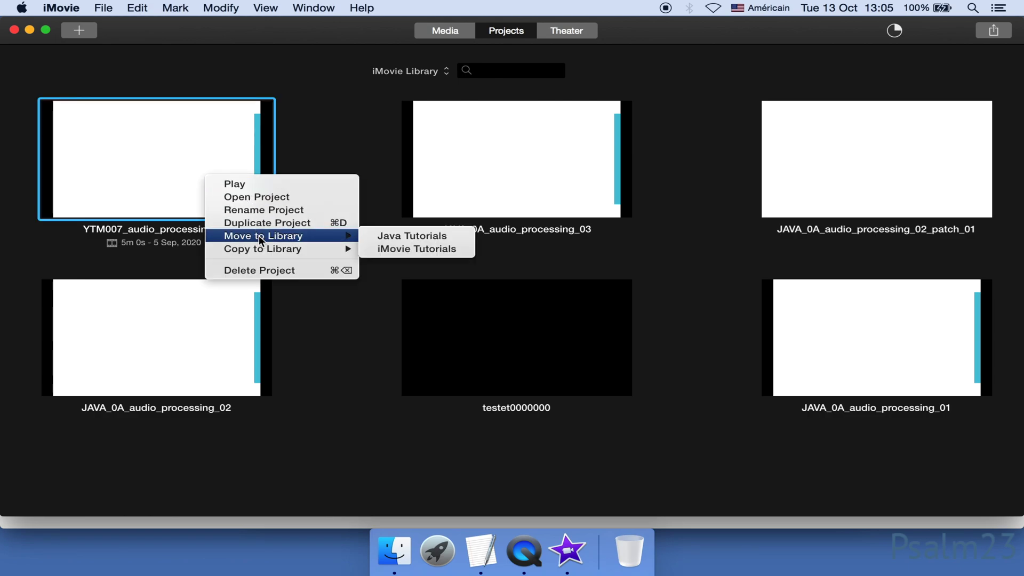
click(383, 251)
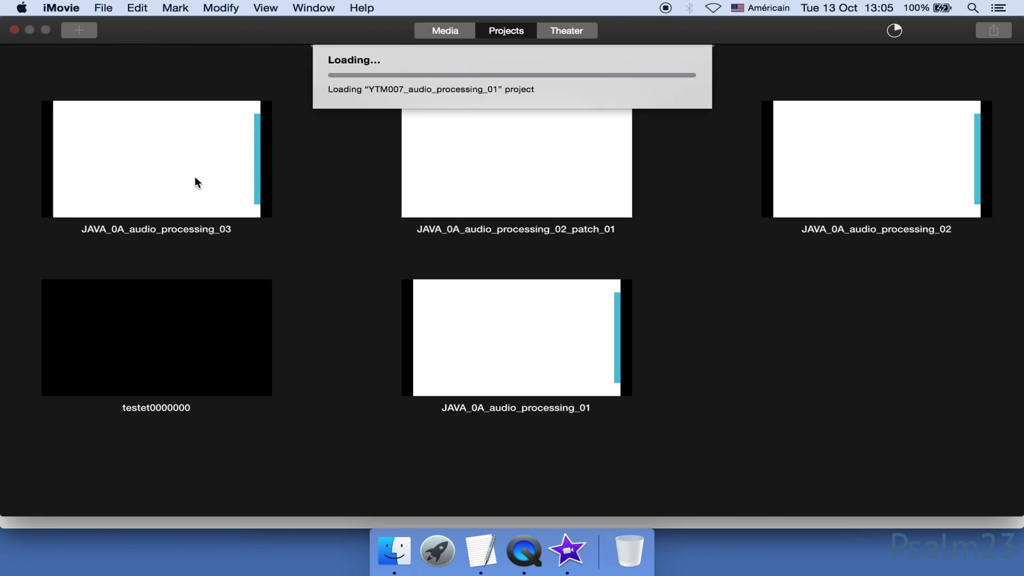
Move the last four JAVA_0A projects, including both audio_processing ones and patch_01, into Java Tutorials.
right_click(195, 178)
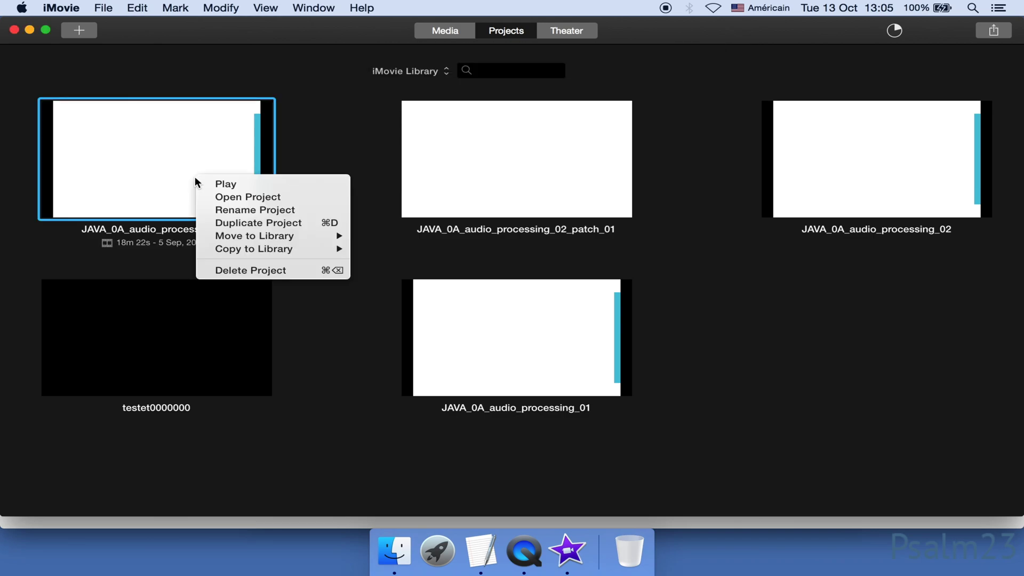
mouse_move(260, 236)
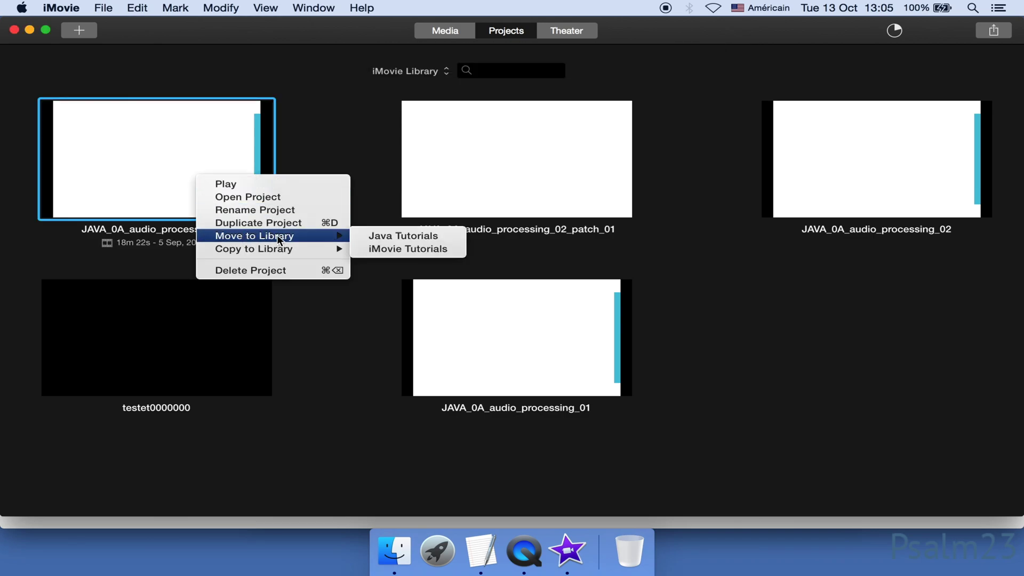
click(382, 235)
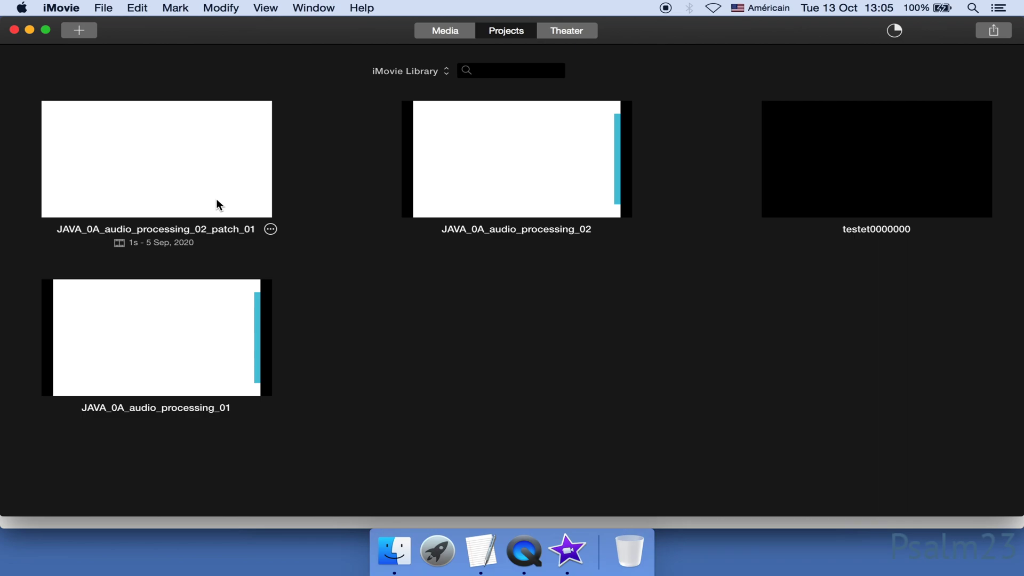
right_click(217, 200)
mouse_move(286, 259)
click(410, 259)
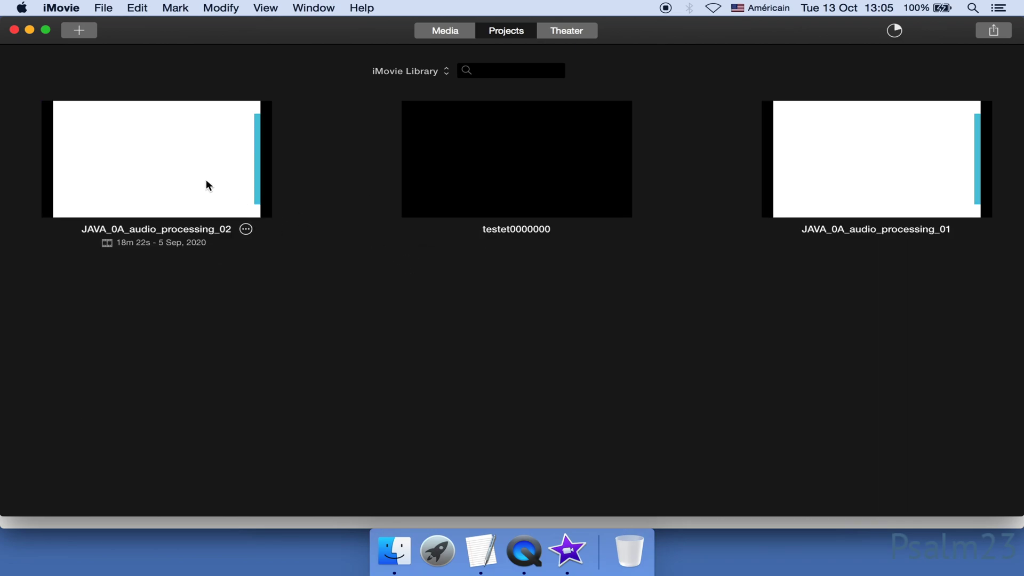
right_click(207, 182)
mouse_move(292, 239)
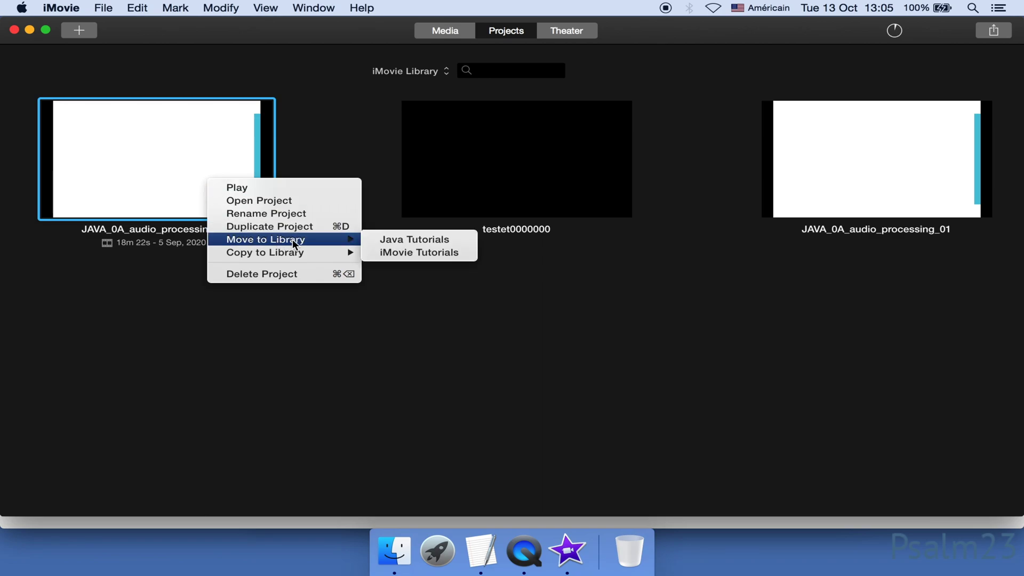
click(373, 237)
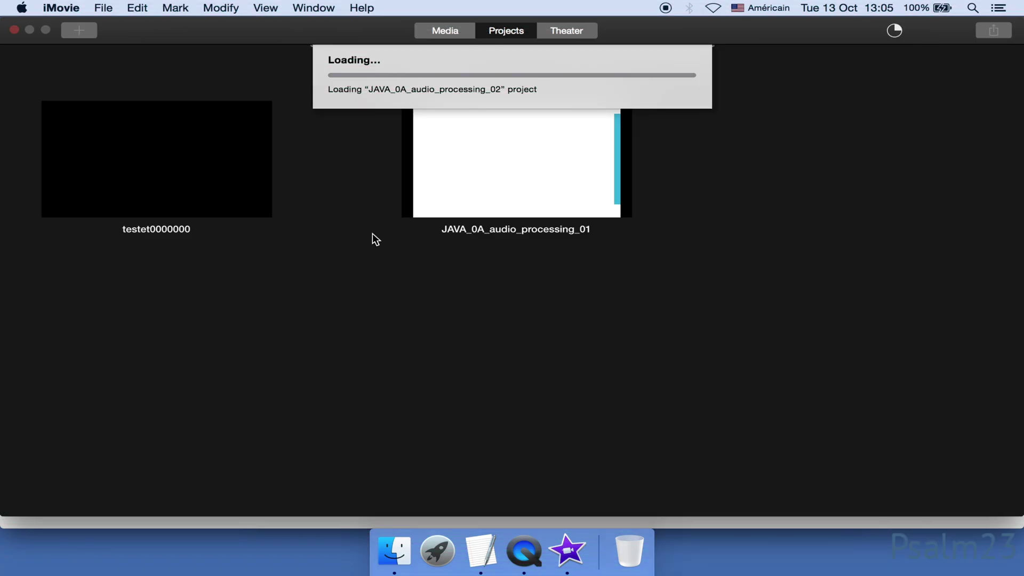
right_click(434, 149)
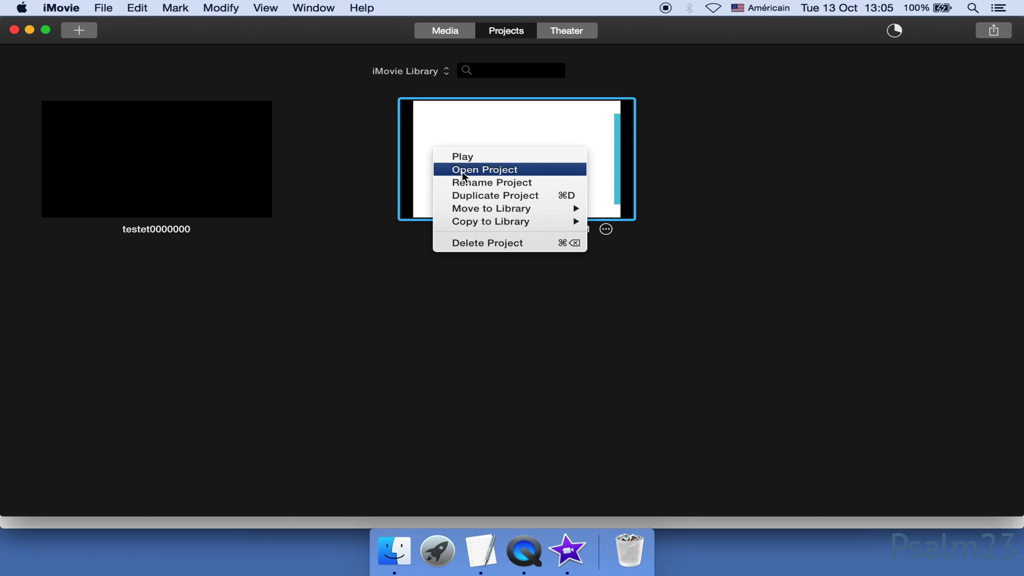
mouse_move(492, 207)
click(606, 208)
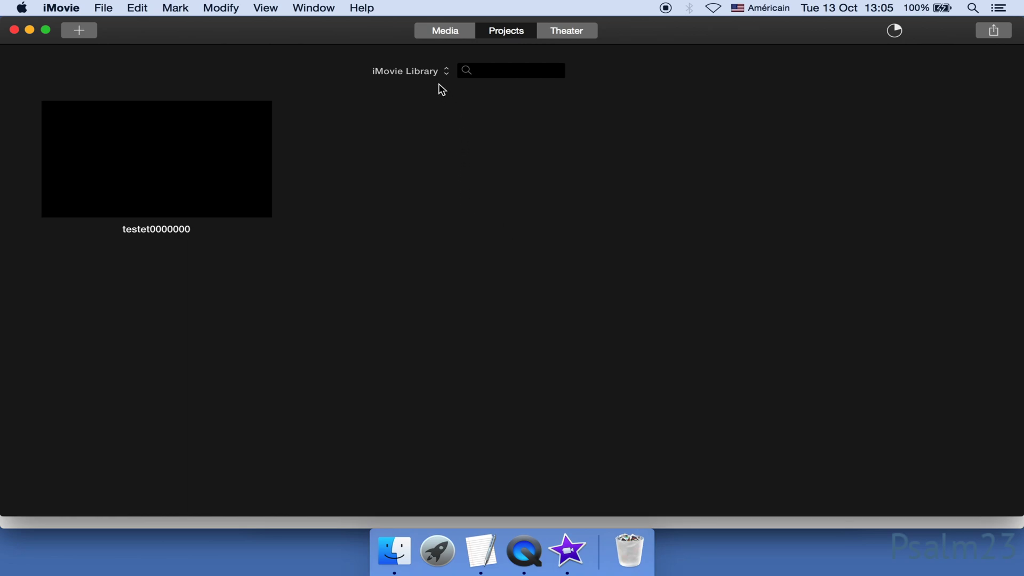
Check the copy progress and let all 30 java0A project files finish transferring.
click(894, 31)
click(441, 75)
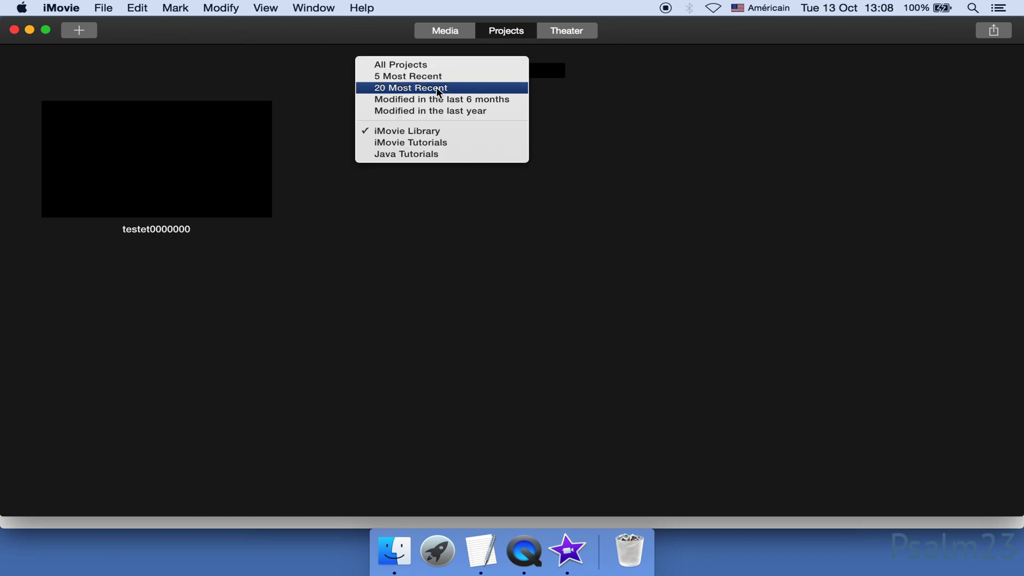
click(433, 156)
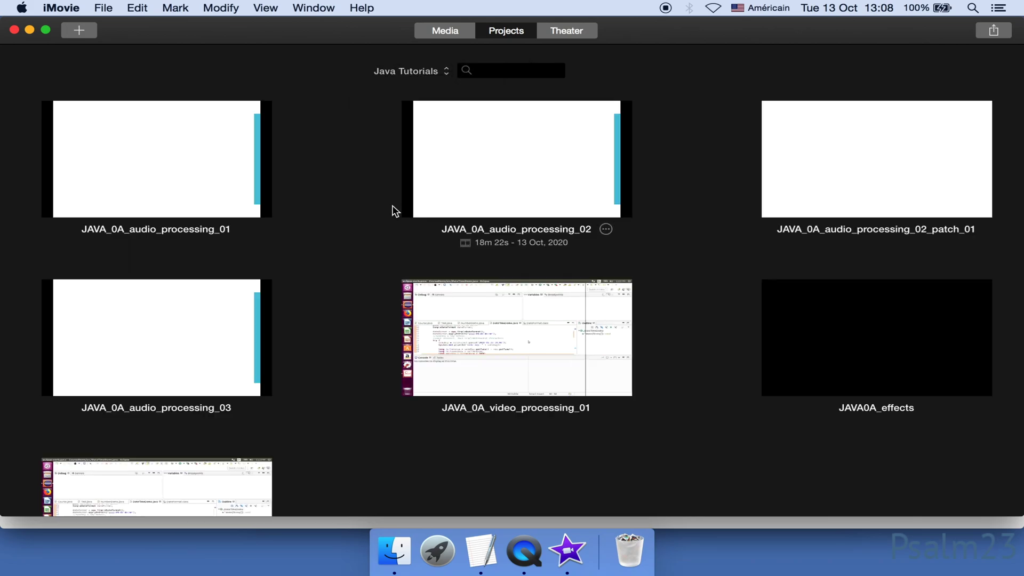
scroll(344, 293, down, 5)
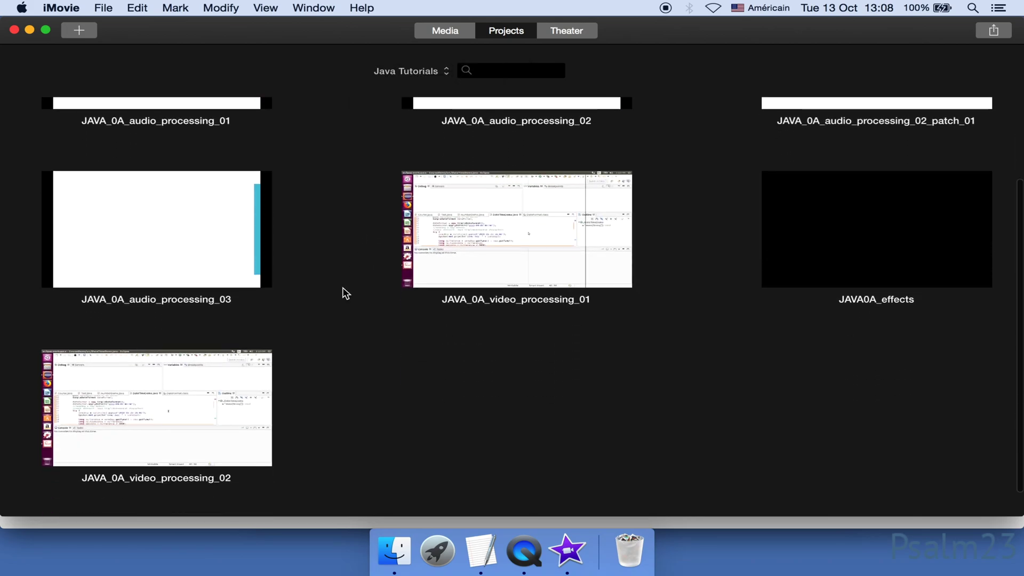
scroll(344, 292, down, 2)
scroll(346, 304, up, 5)
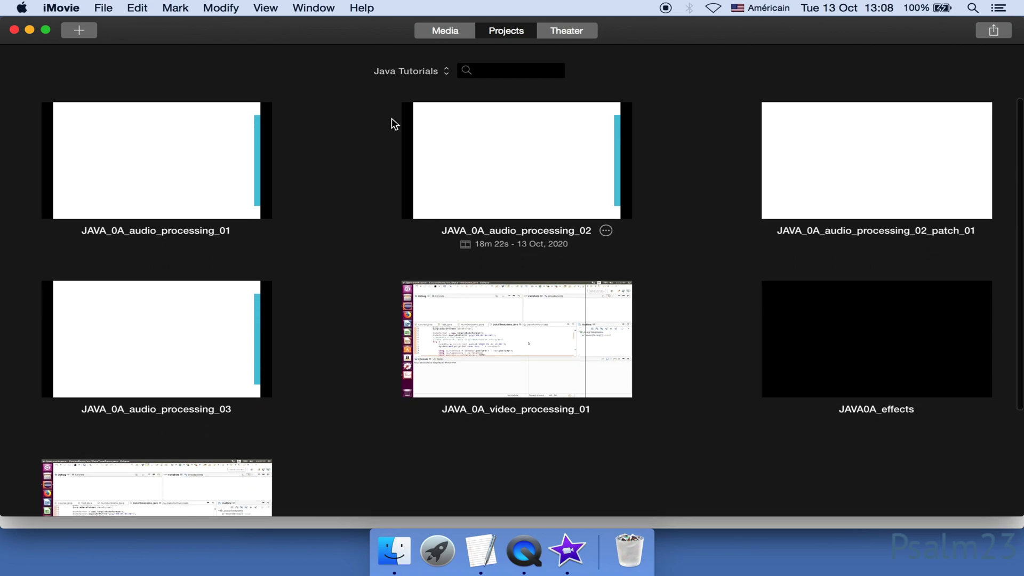
click(417, 71)
click(419, 141)
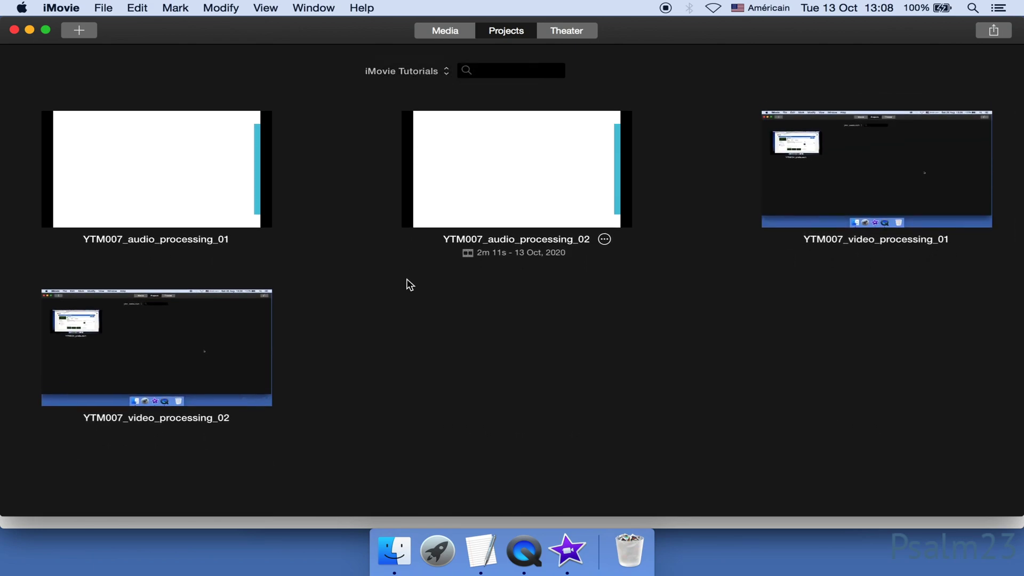
scroll(409, 285, down, 1)
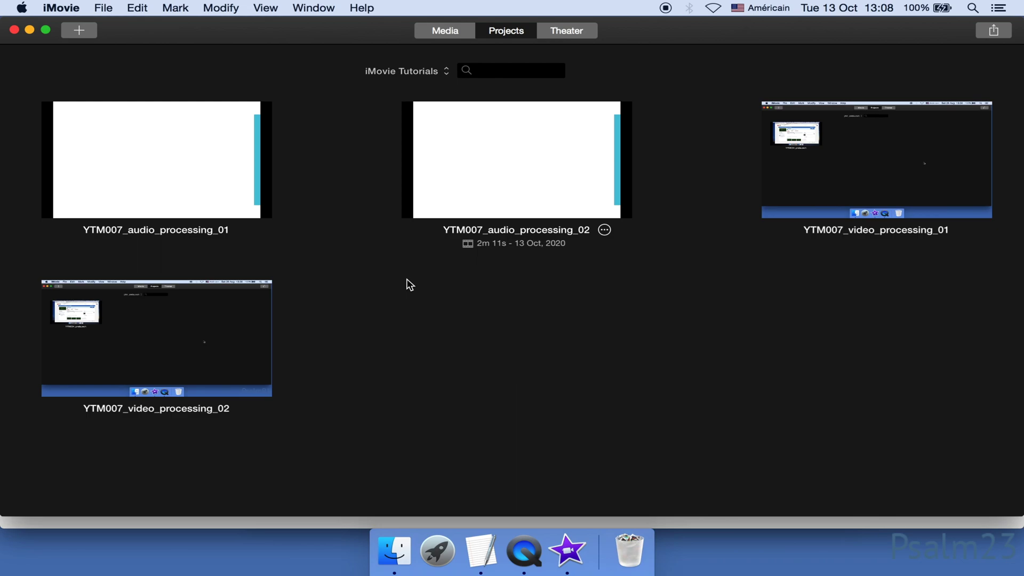
click(409, 73)
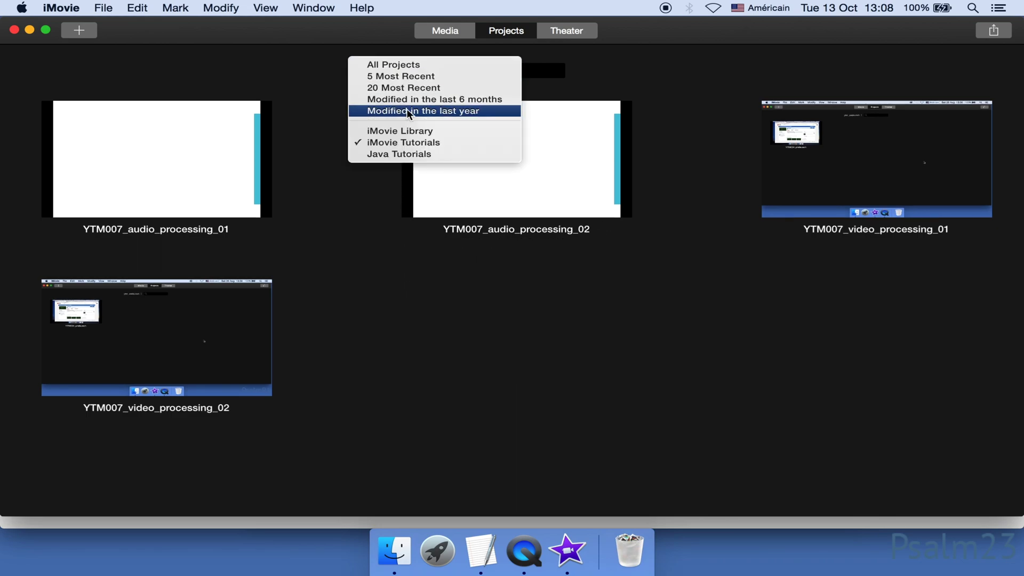
click(406, 130)
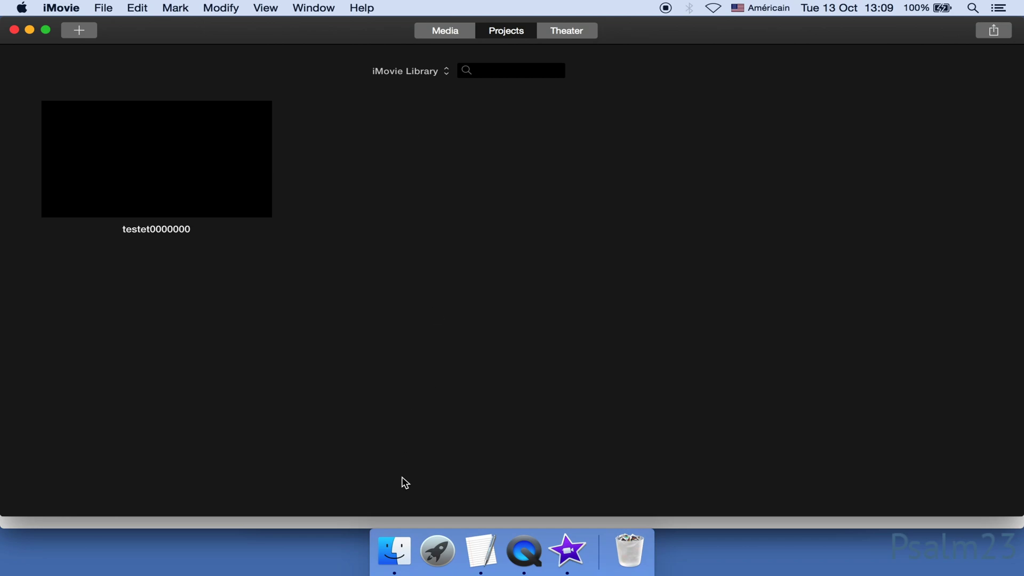
Read the new libraries' sizes: iMovie Tutorials at 467 MB and Java Tutorials at 5.93 GB.
click(394, 550)
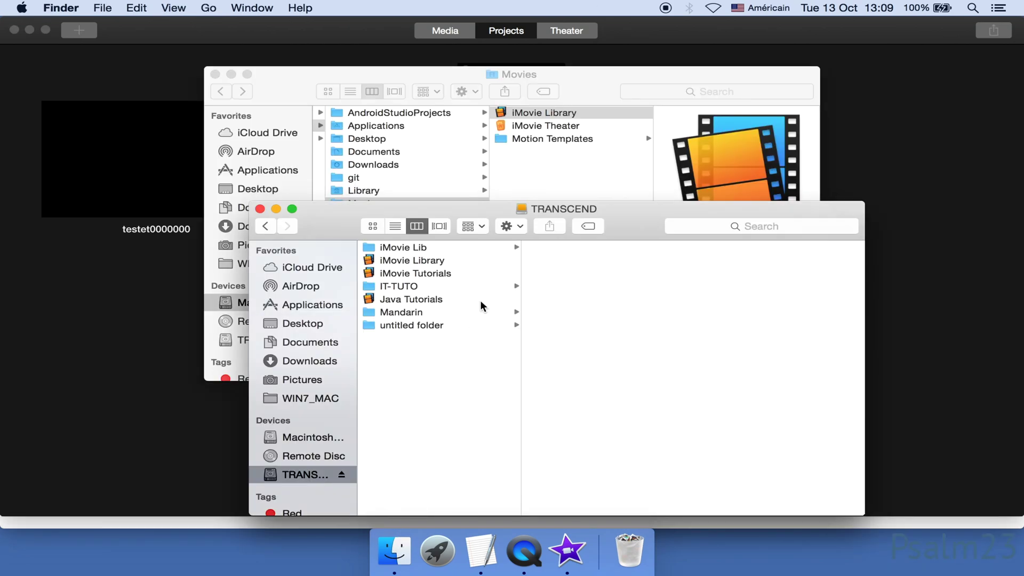
click(448, 275)
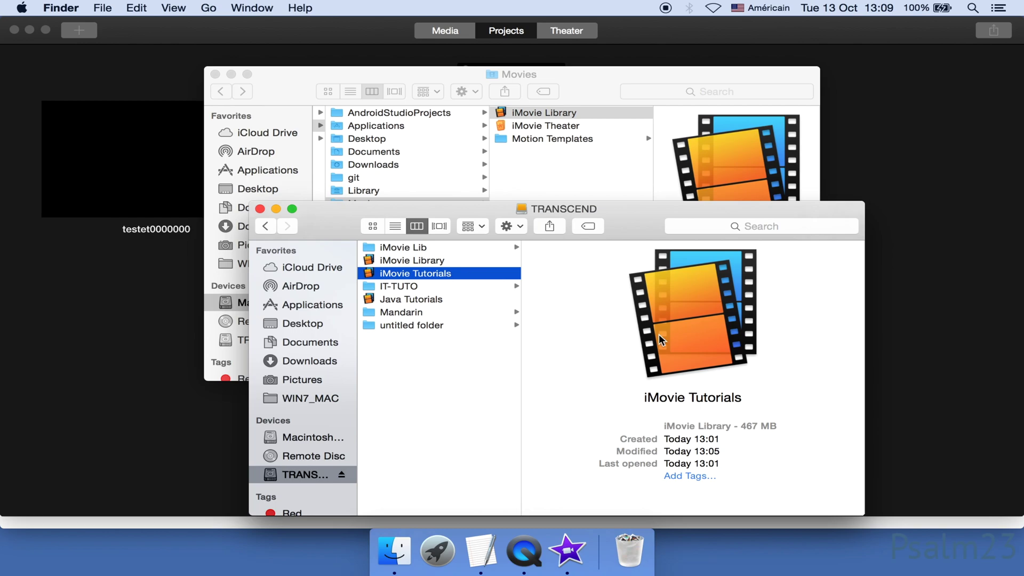
drag(742, 425, 780, 424)
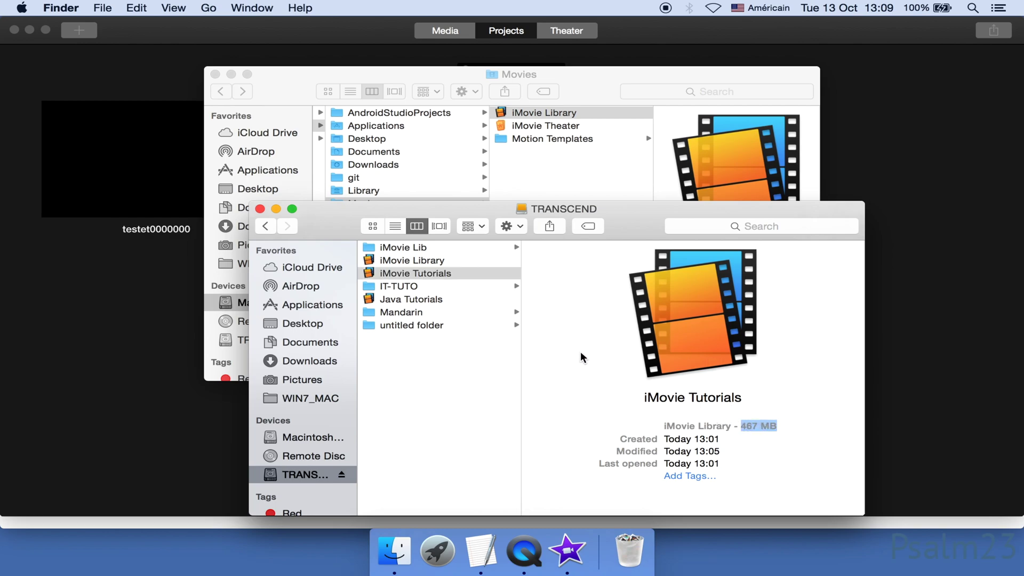
click(482, 302)
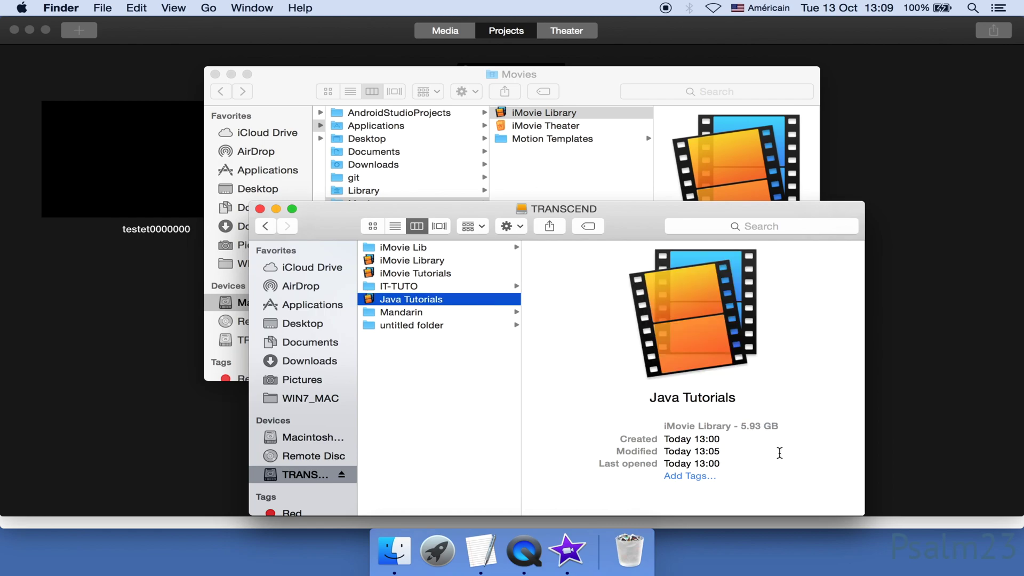
click(743, 428)
drag(743, 428, 778, 428)
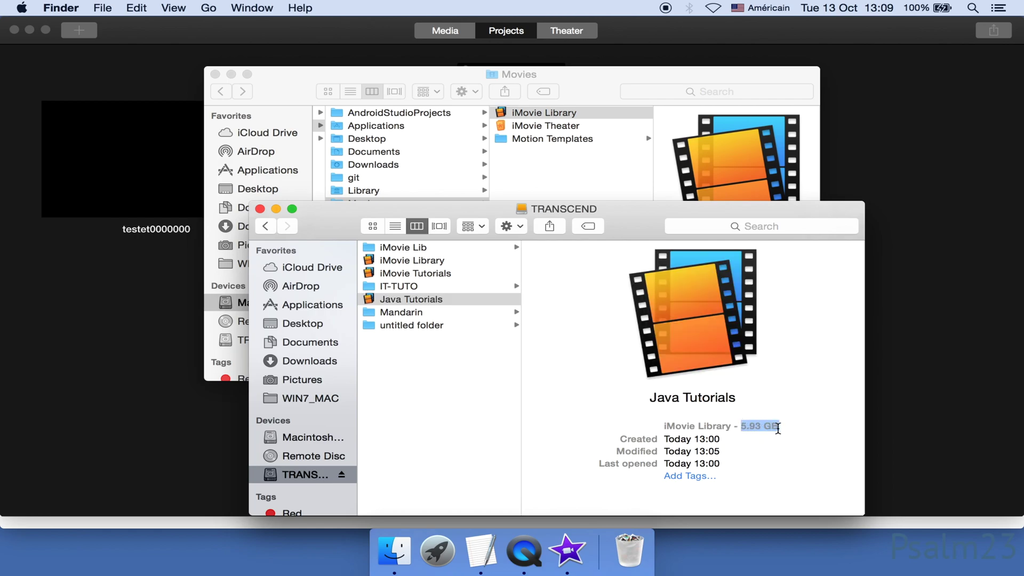
Show the original iMovie Library in the Movies folder and highlight its 44.54 GB size.
click(588, 90)
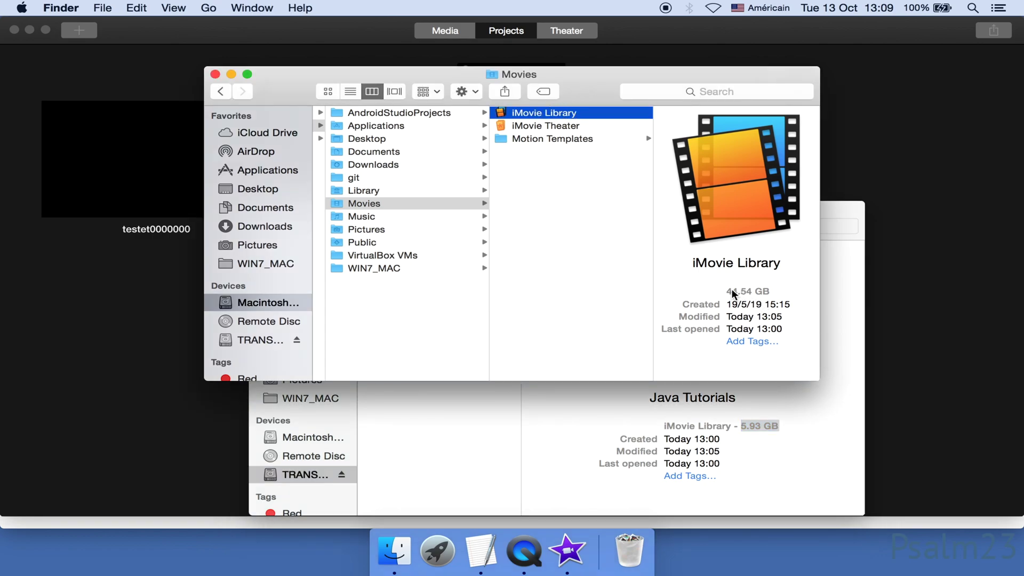
drag(732, 291, 768, 292)
click(560, 278)
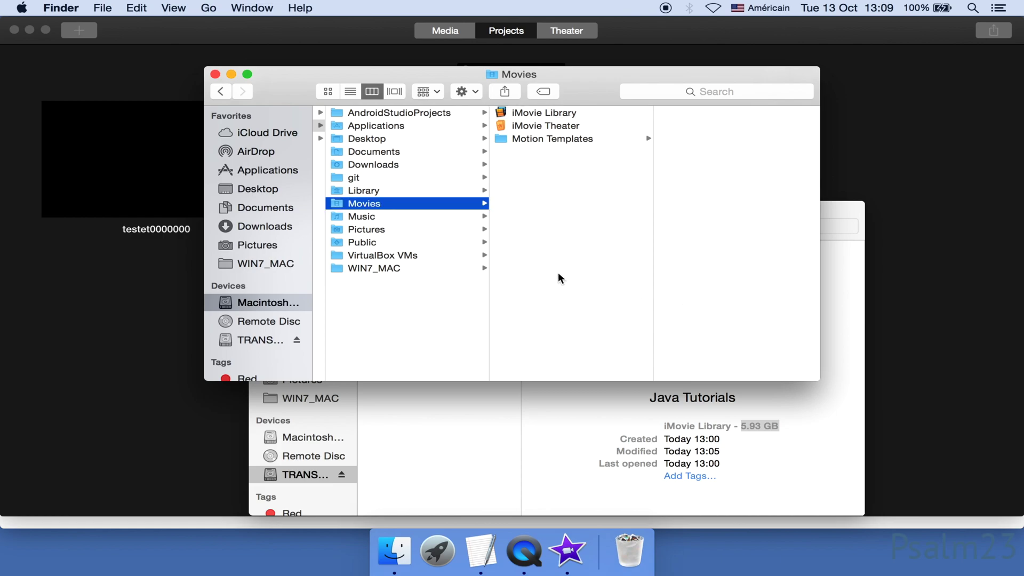
click(573, 114)
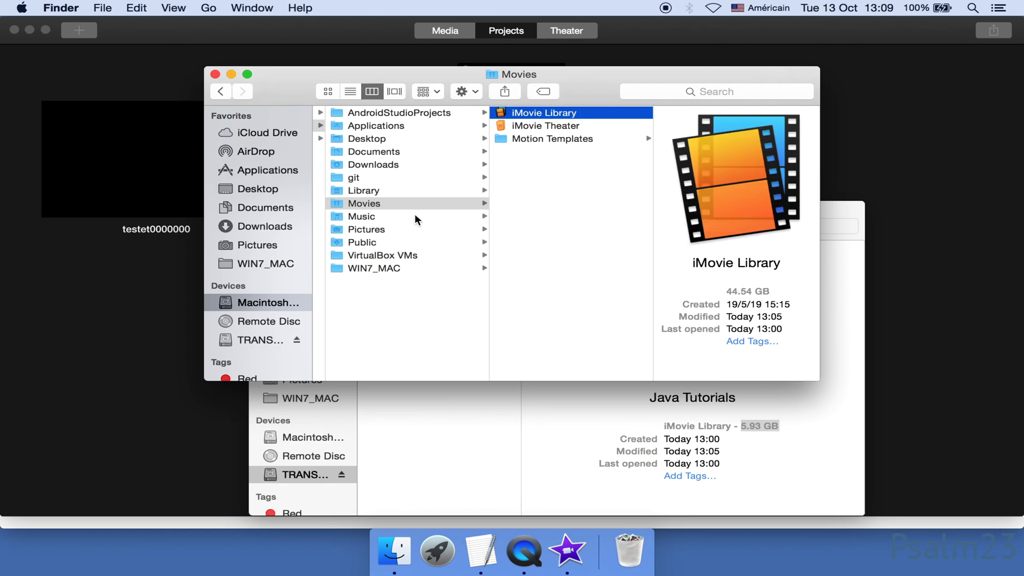
key(Left)
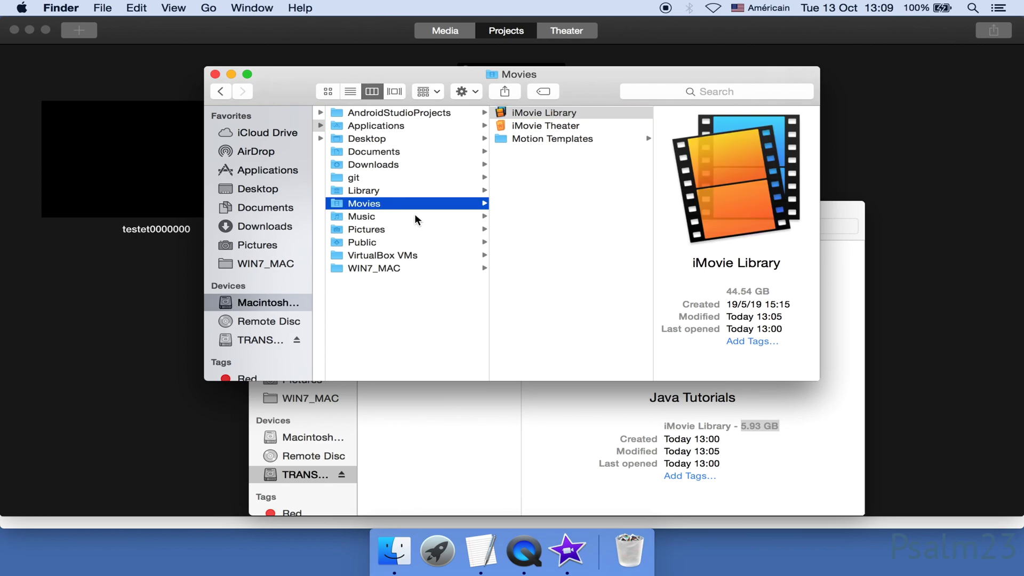
key(Down)
key(Up)
click(555, 114)
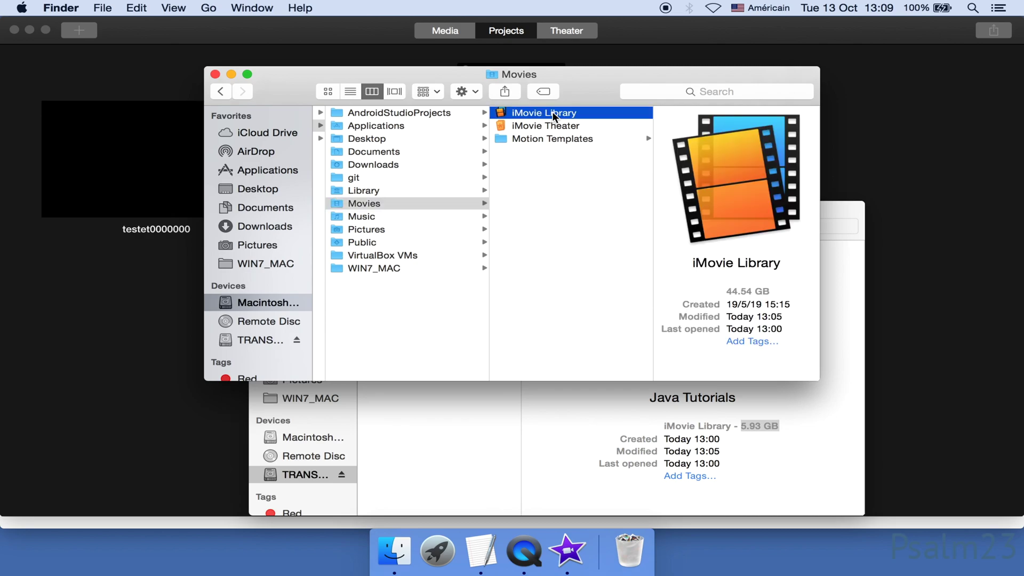
click(729, 292)
drag(730, 293, 780, 296)
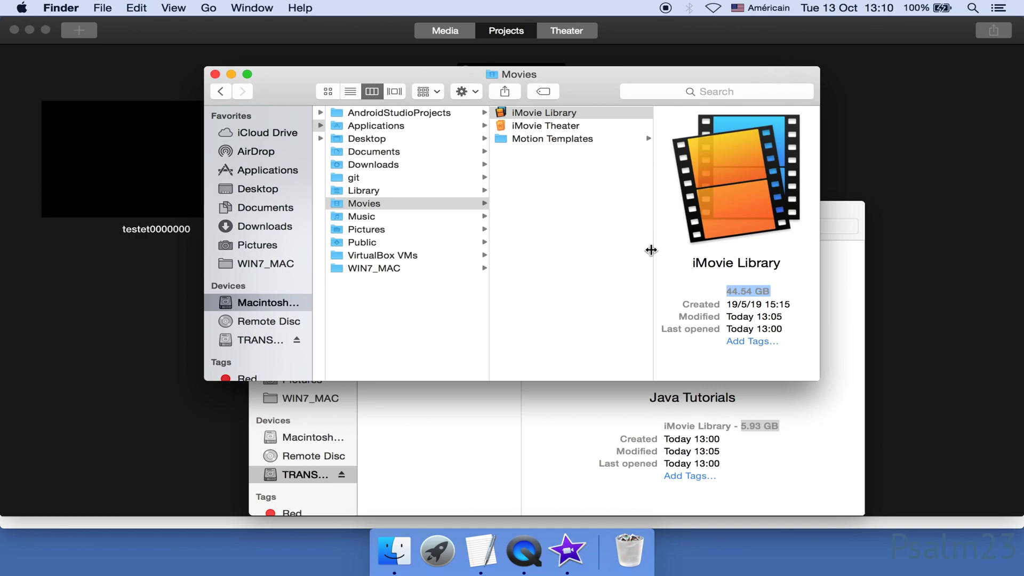
Close the Movies window, go to the home folder's Movies folder, and select iMovie Library.
click(216, 74)
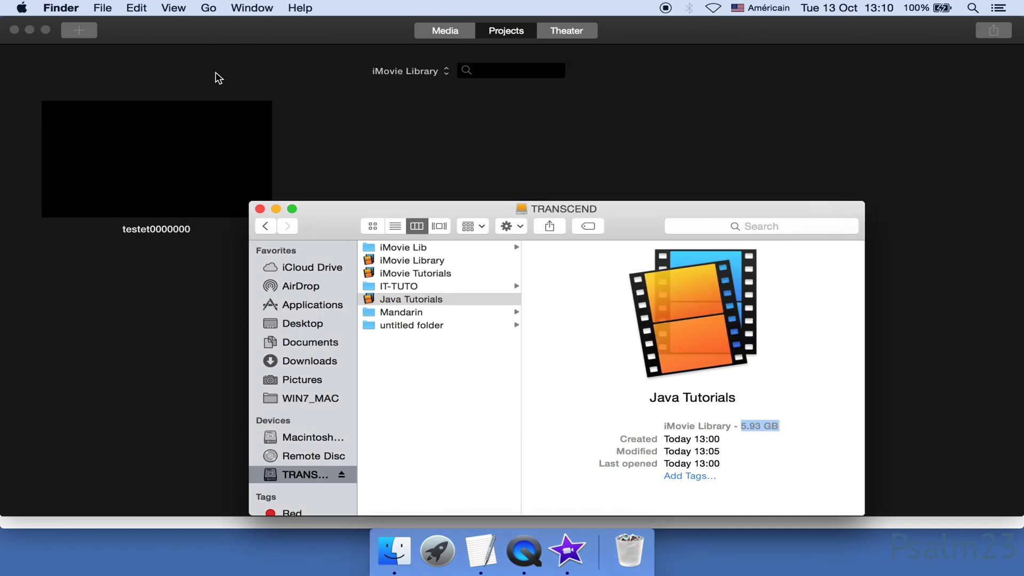
click(208, 7)
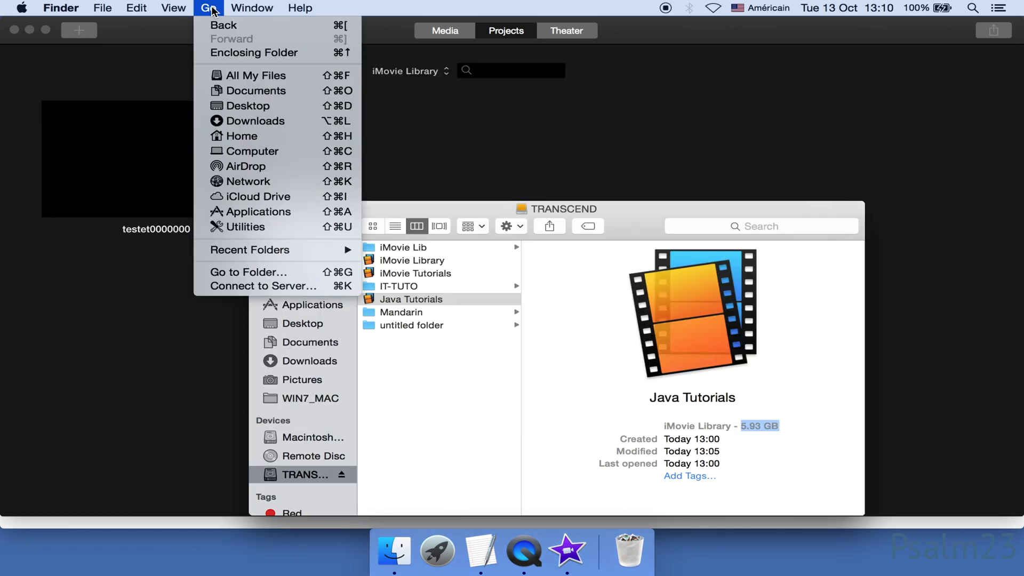
click(253, 137)
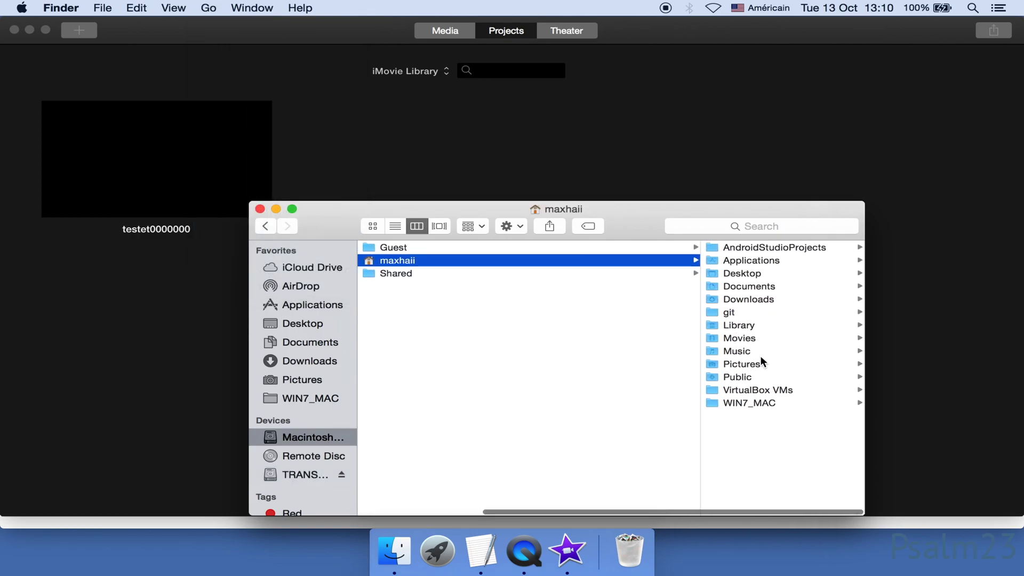
click(761, 344)
click(749, 248)
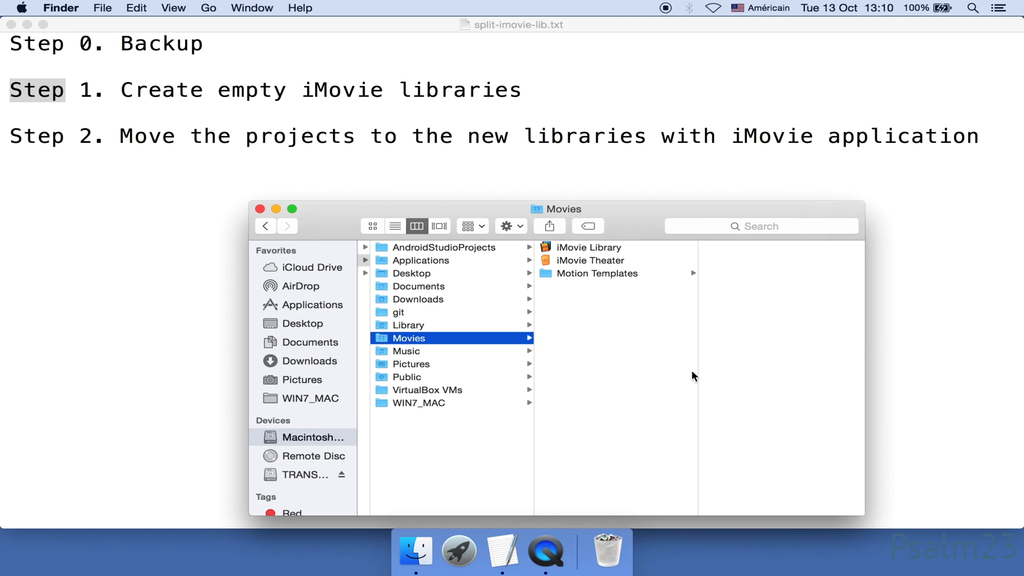
Highlight the original iMovie Library's 1.9 MB size, deselect it, then bring up Launchpad.
click(600, 245)
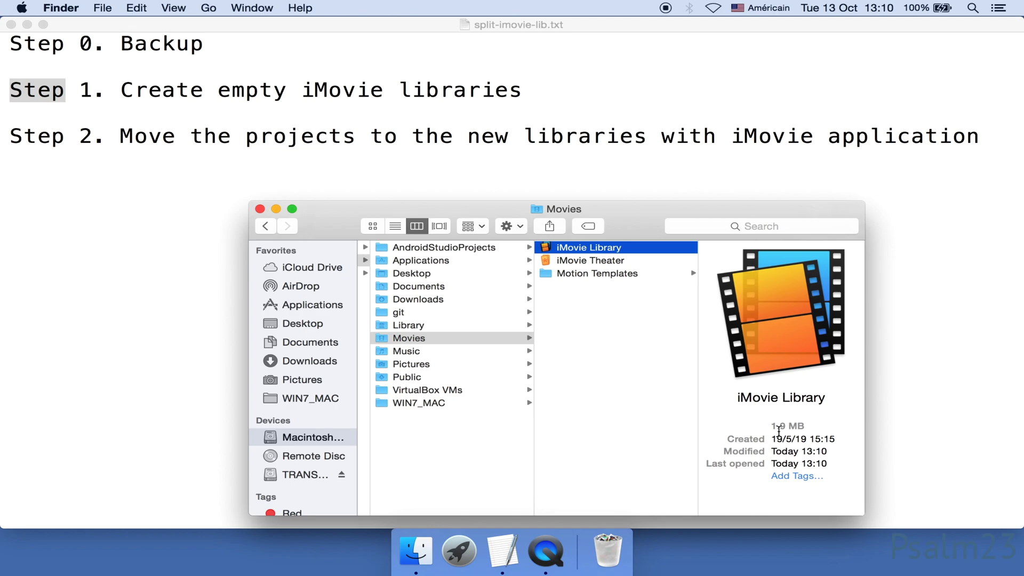
double_click(784, 426)
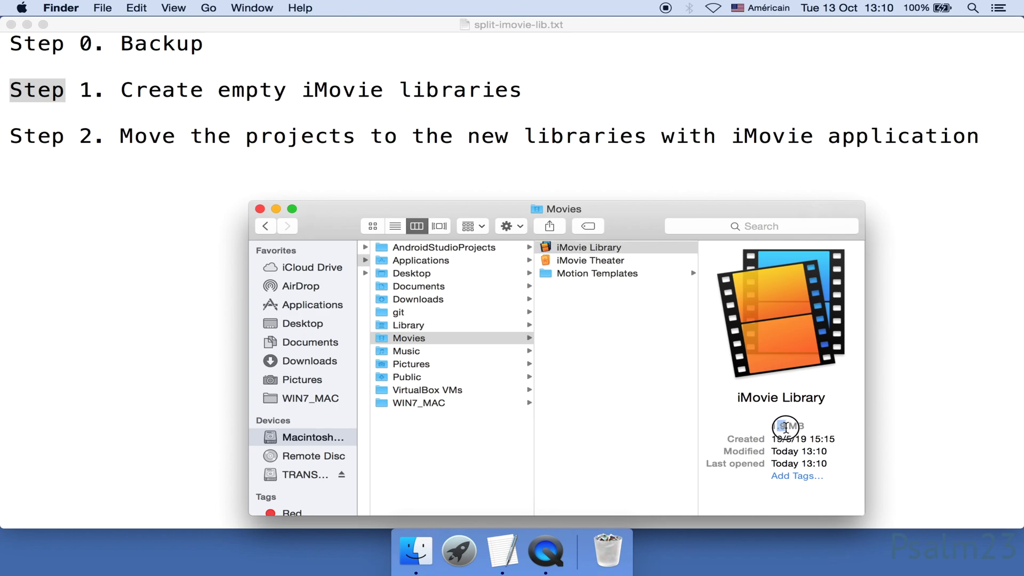
triple_click(785, 427)
drag(770, 427, 808, 426)
click(655, 404)
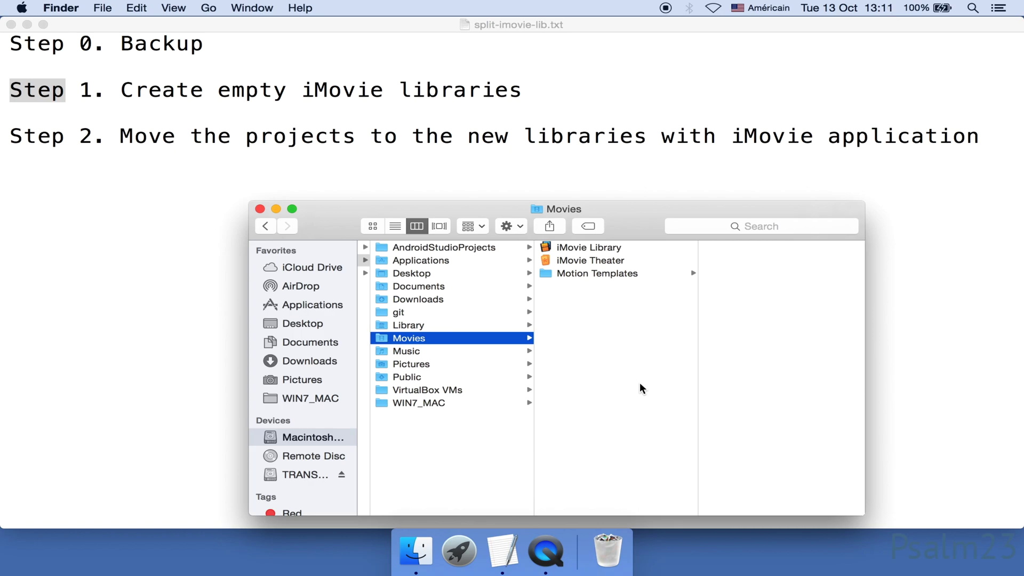
click(463, 543)
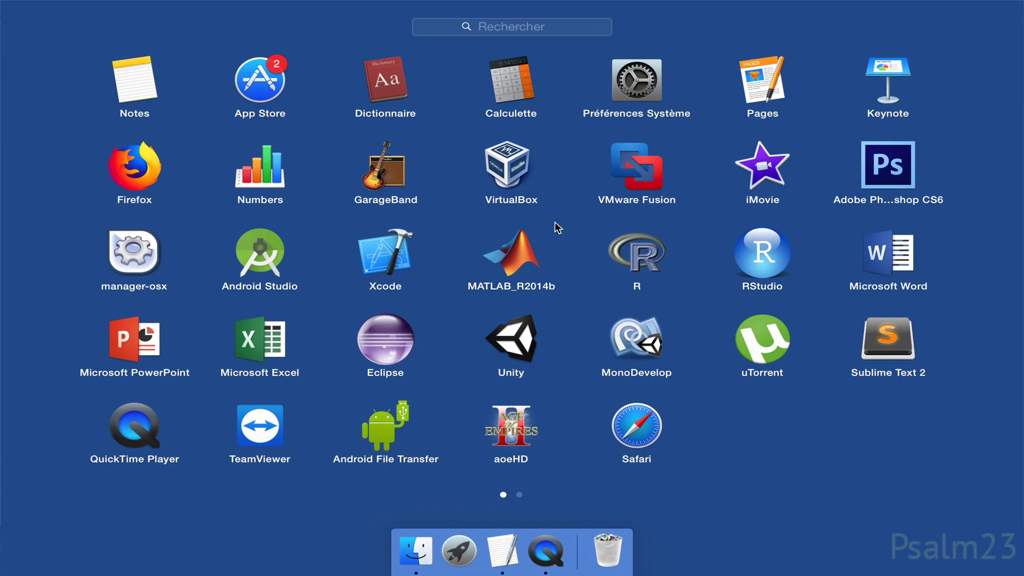
Launch iMovie and switch to the iMovie Tutorials library.
click(762, 171)
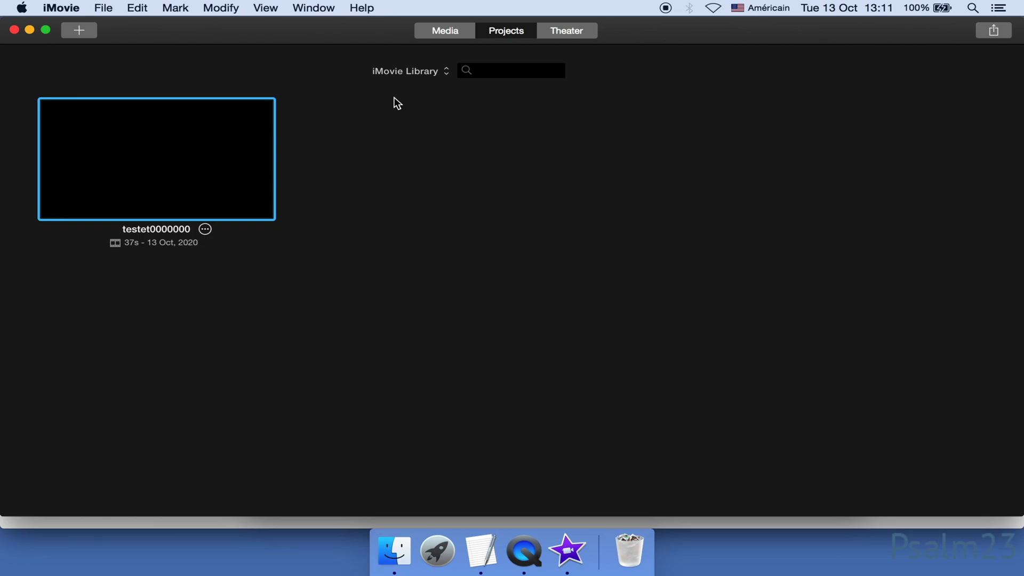
click(430, 72)
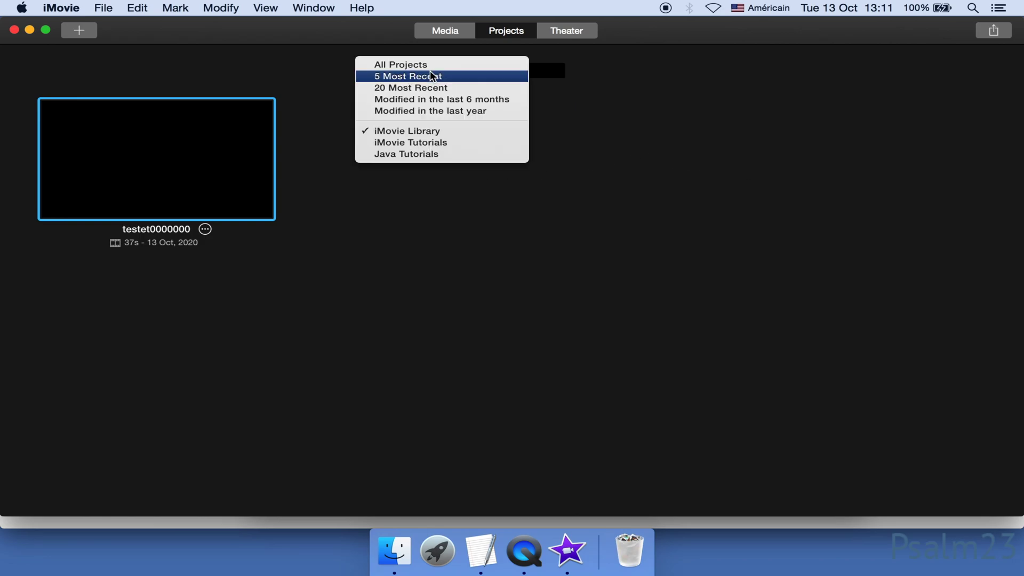
click(434, 142)
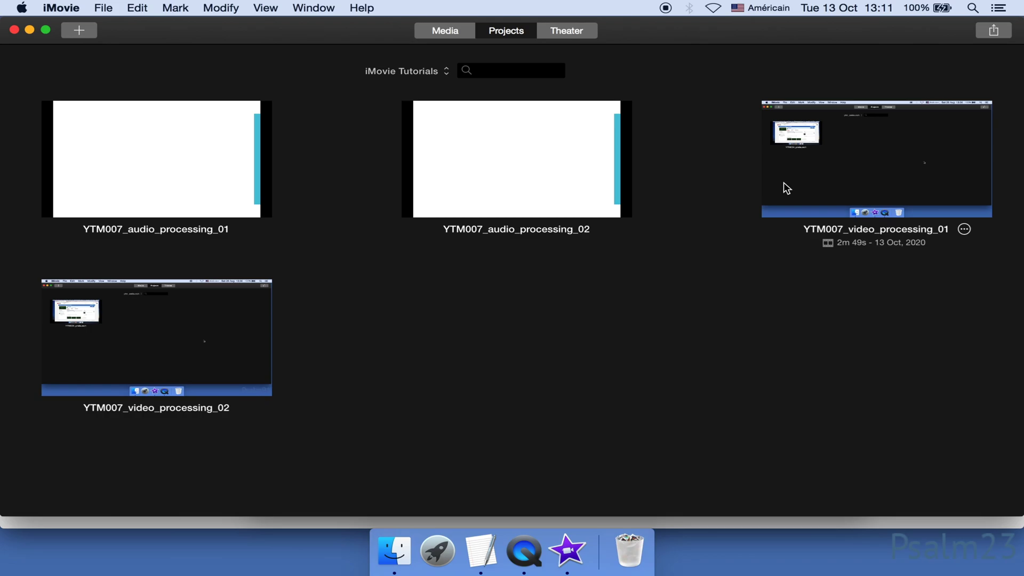
Open YTM007_video_processing_01, play it from 00:14 to about 00:46, then return to Projects.
click(797, 191)
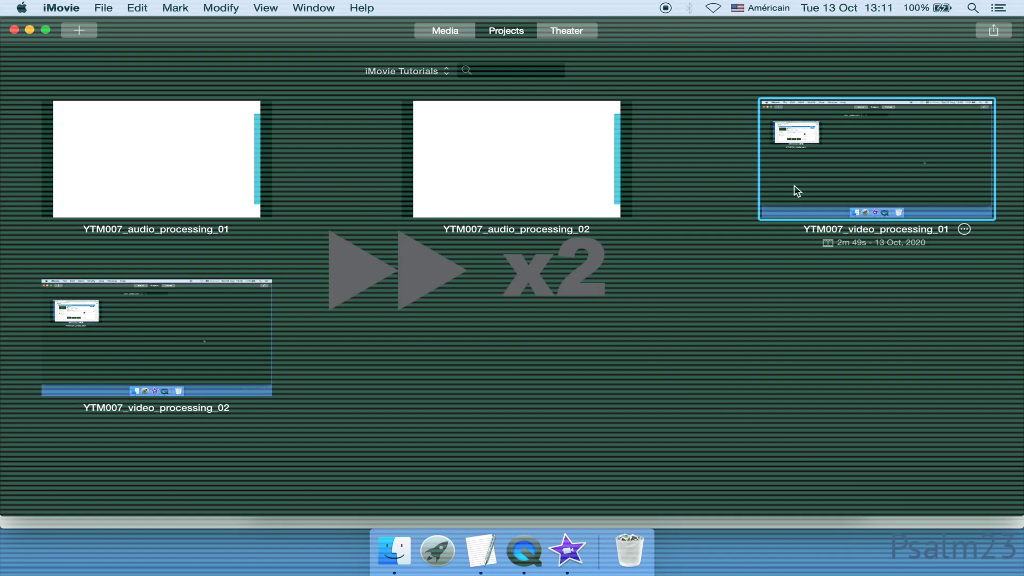
double_click(797, 191)
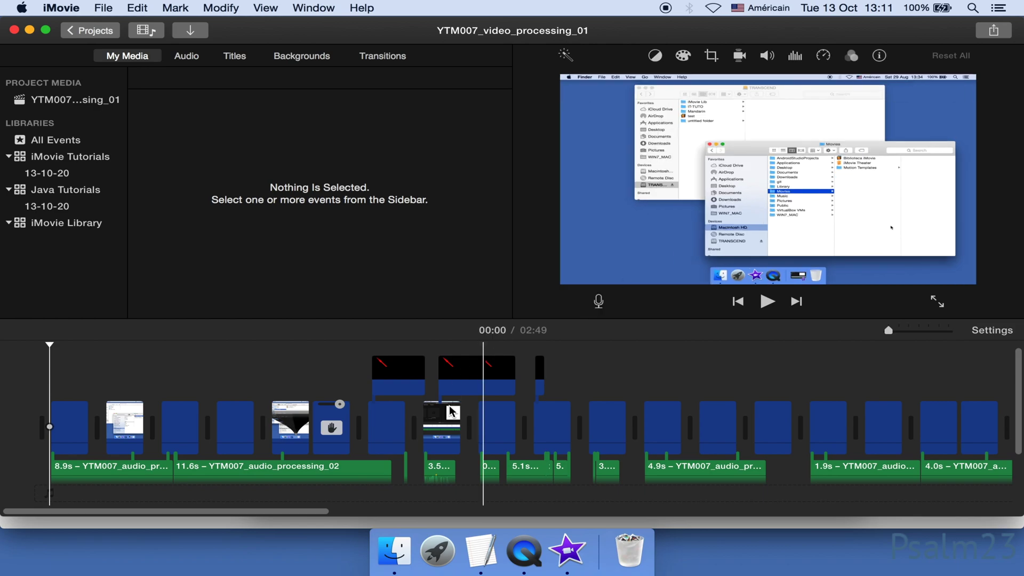
click(290, 468)
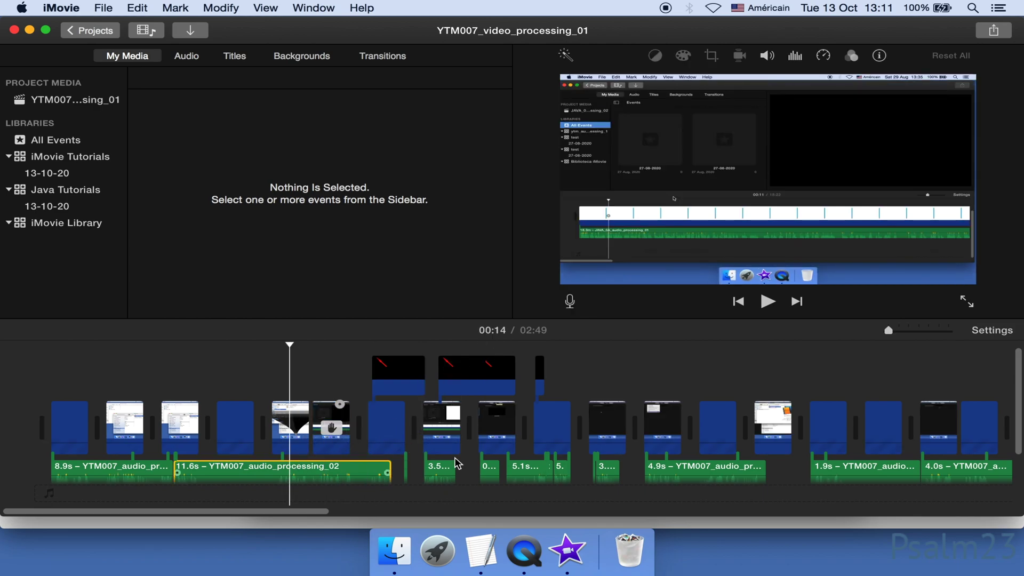
key(space)
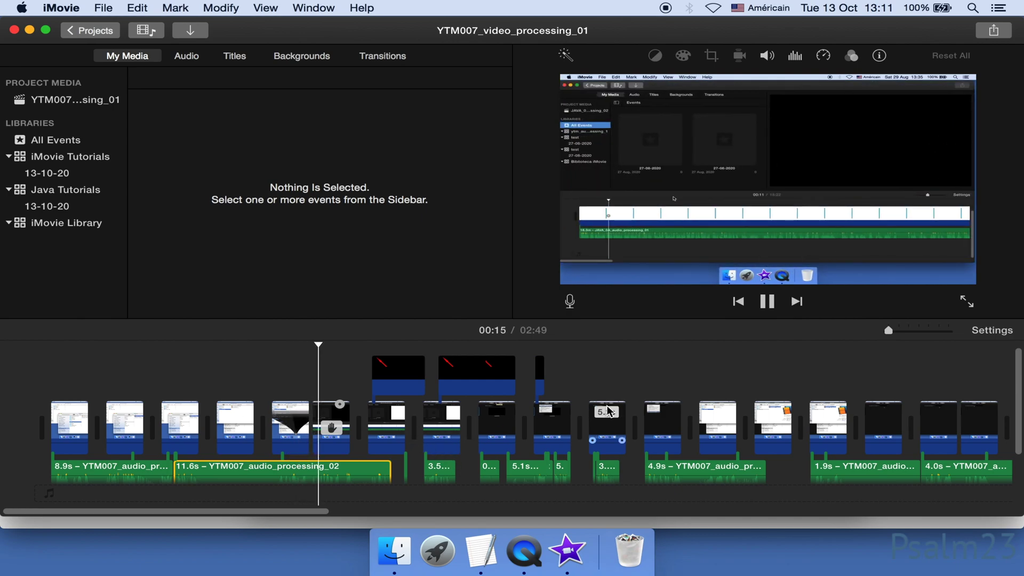
click(649, 384)
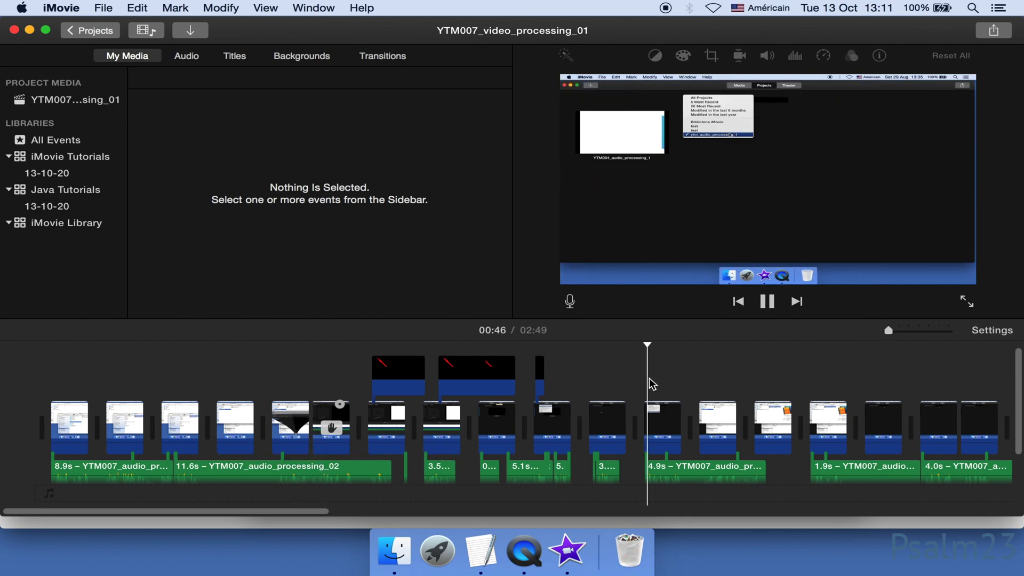
key(space)
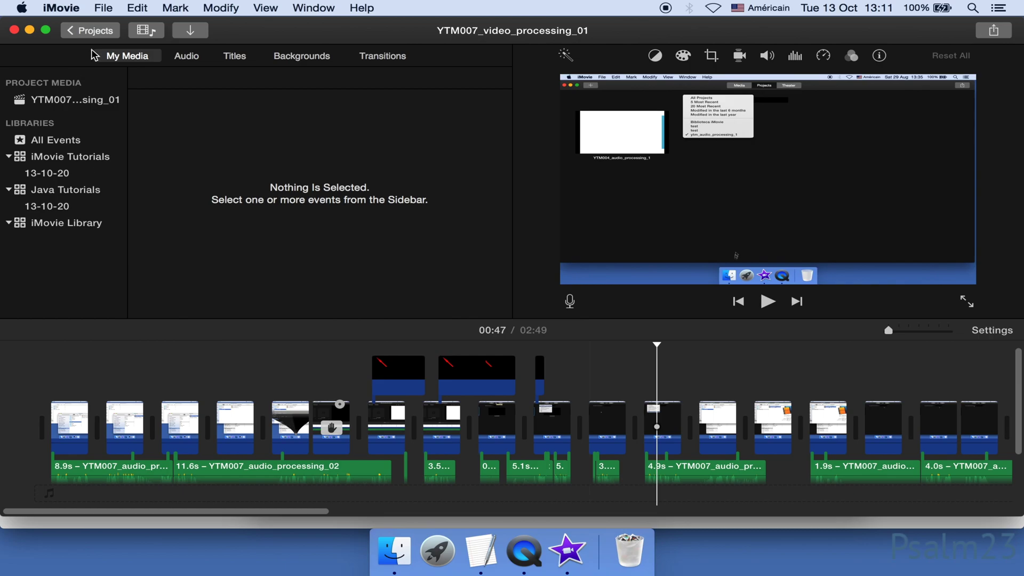
click(89, 30)
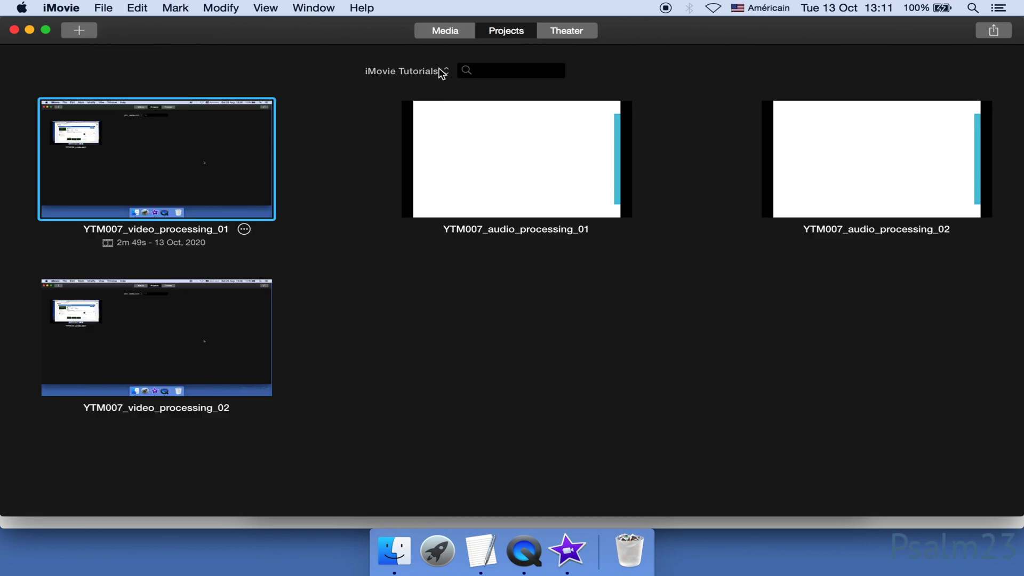
Switch to the Java Tutorials library and open JAVA_0A_video_processing_01.
click(441, 73)
click(418, 155)
click(538, 289)
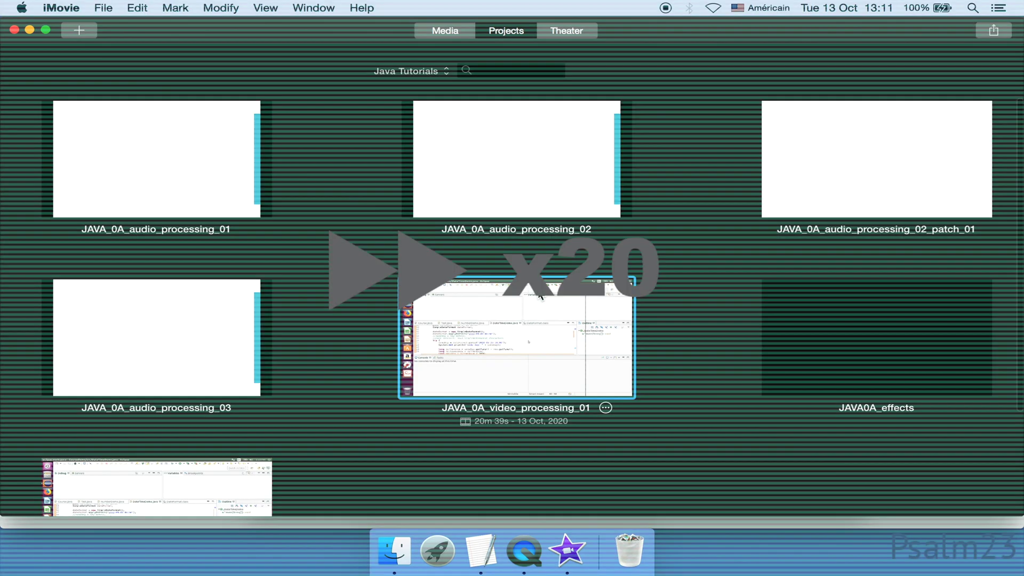
double_click(534, 312)
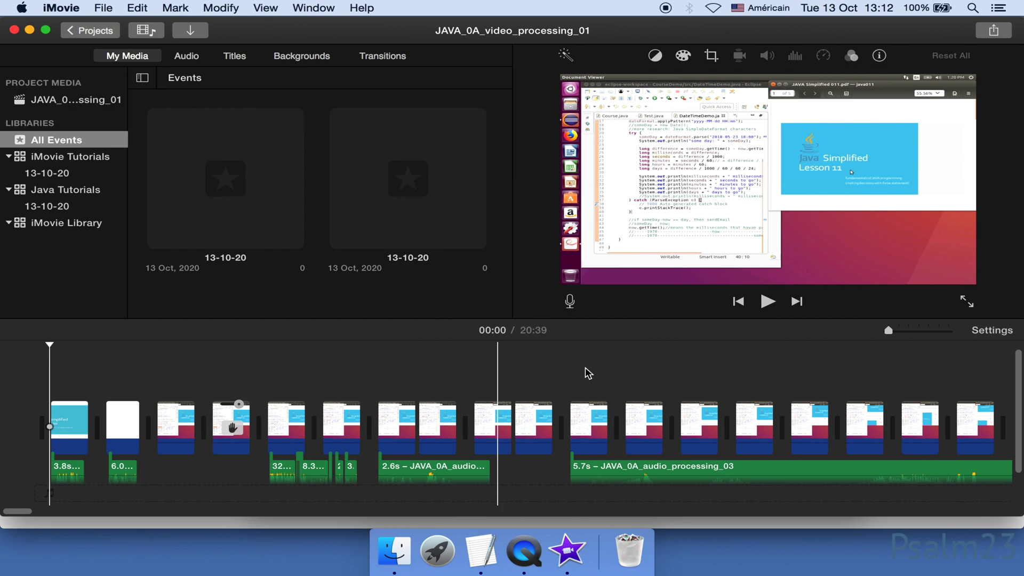
Play and stop the Java project to check it, then quit iMovie.
key(space)
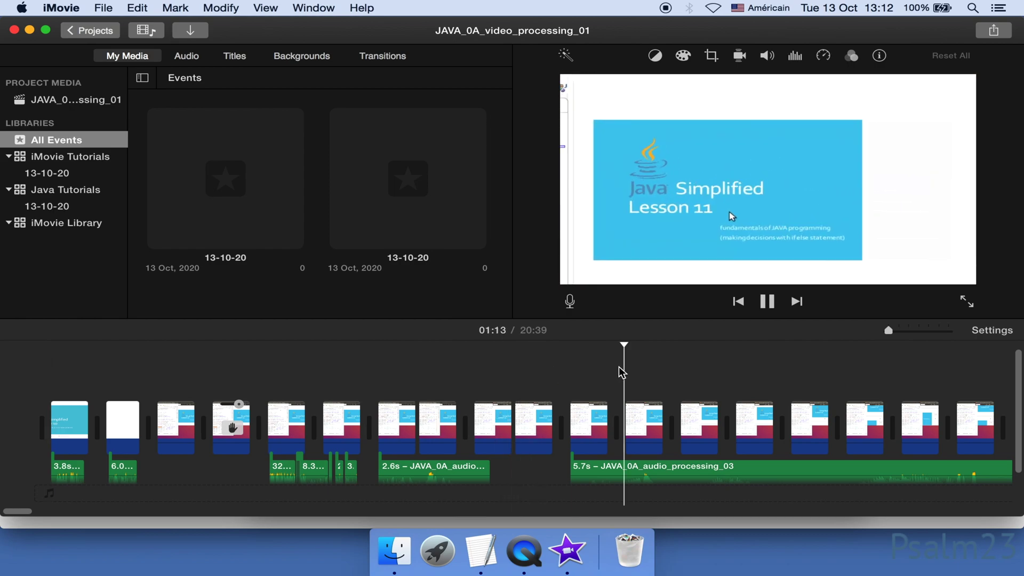
key(space)
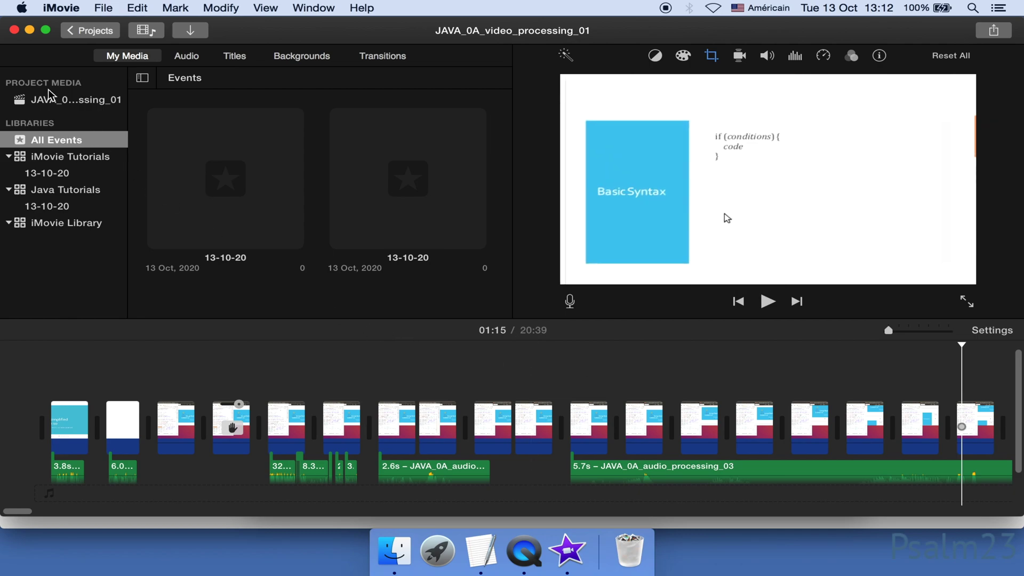
click(15, 31)
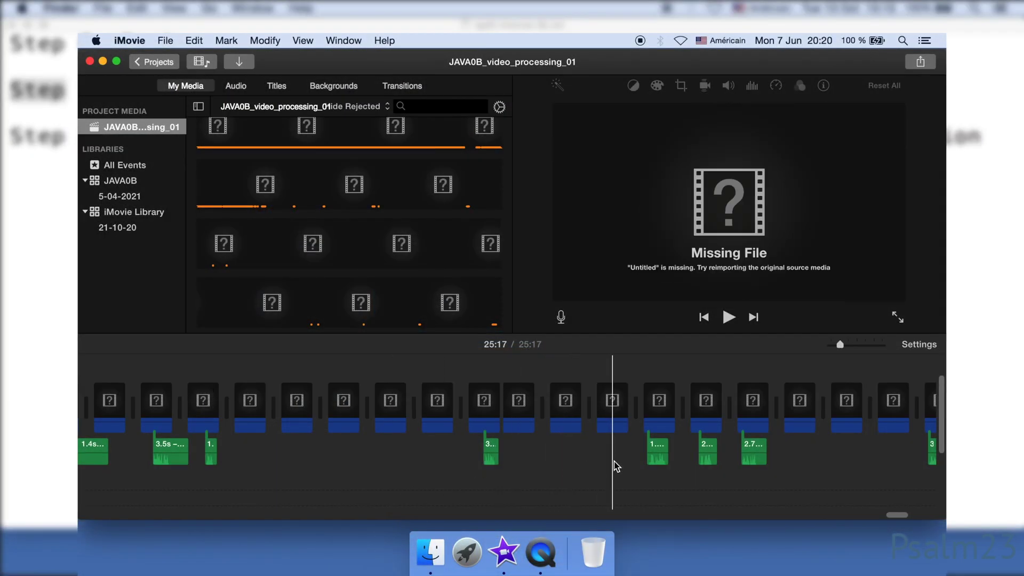
scroll(747, 468, right, 3)
scroll(771, 468, right, 5)
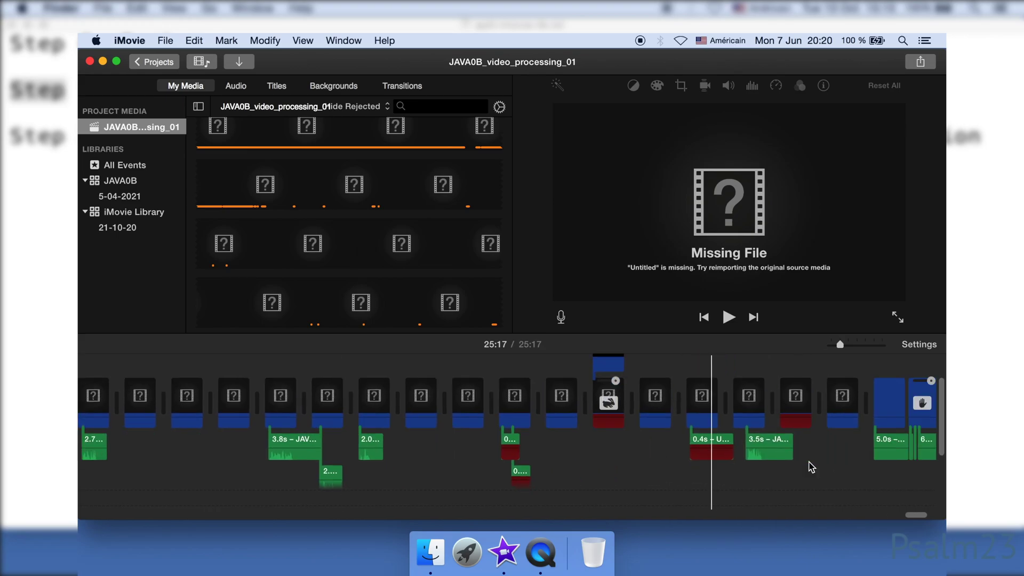